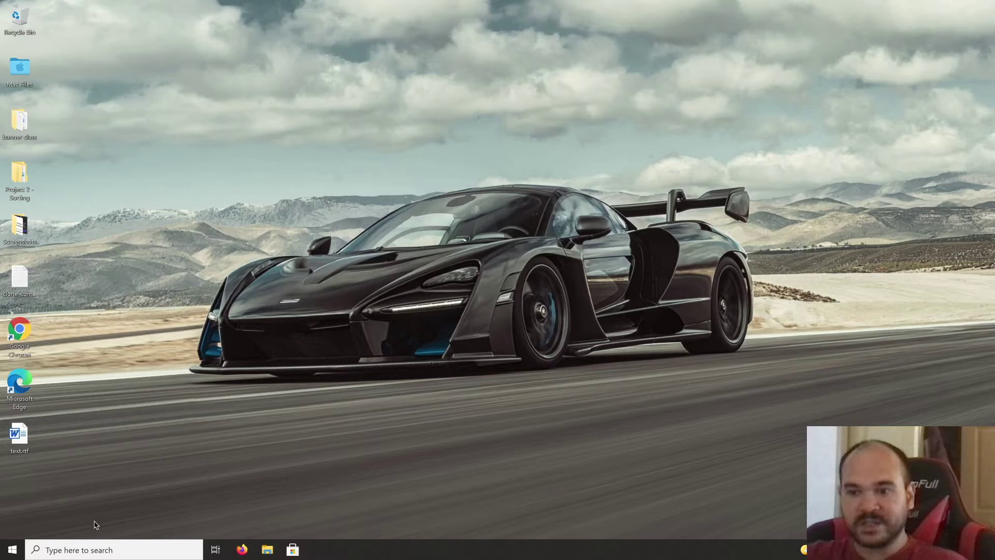
Step: Launch Settings from Start and search the settings for 'users'
{"action": "left_click", "coordinate": [16, 551]}
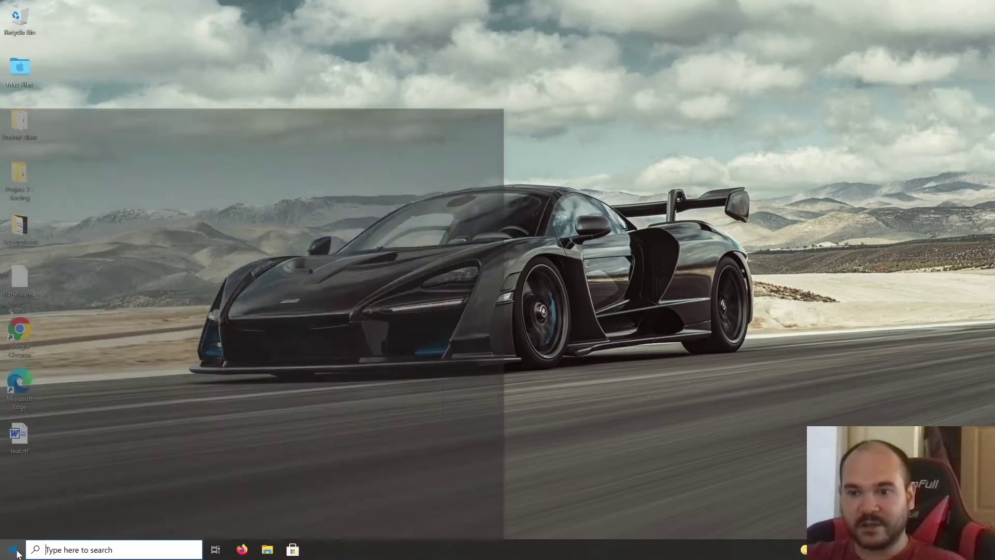
{"action": "mouse_move", "coordinate": [15, 510]}
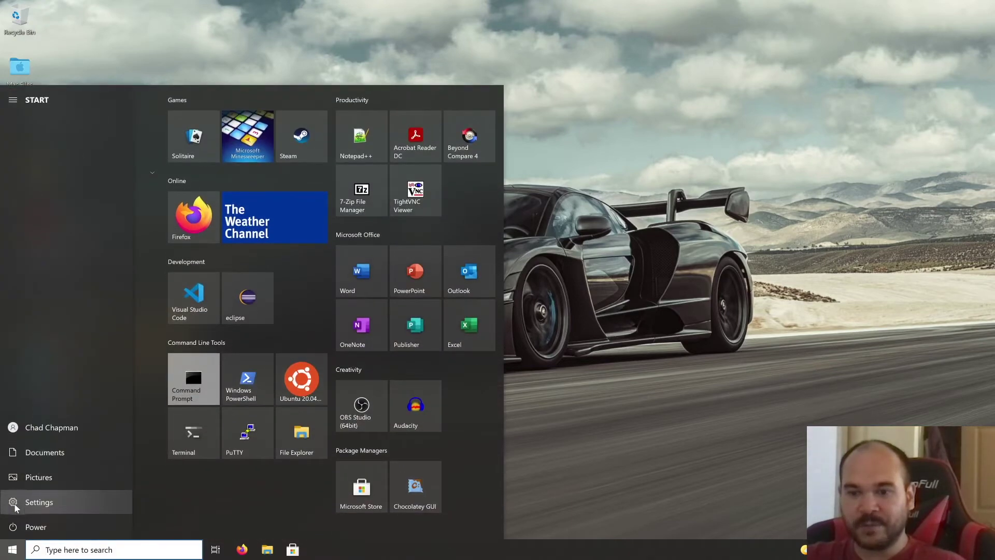
{"action": "left_click", "coordinate": [16, 507]}
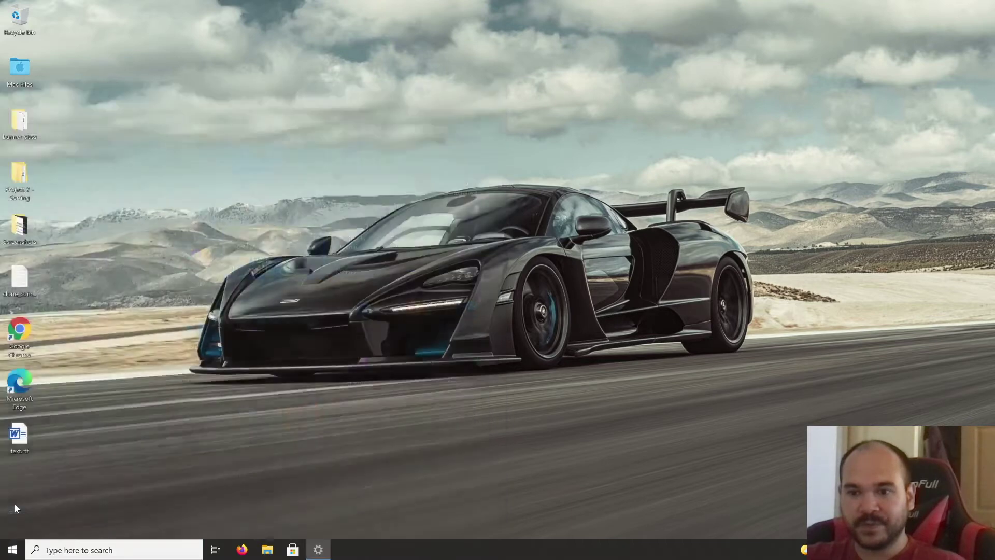
{"action": "left_click", "coordinate": [438, 123]}
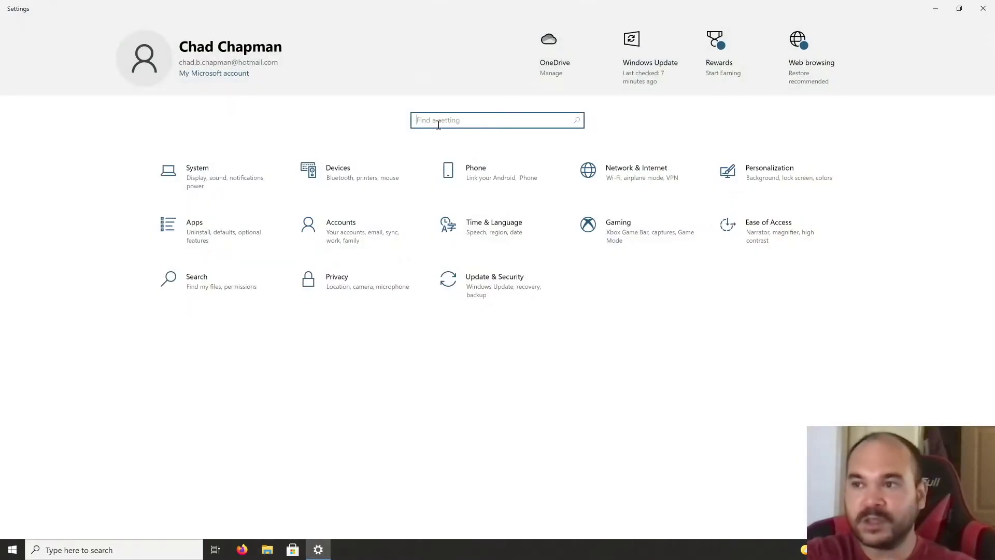
{"action": "type", "text": "users"}
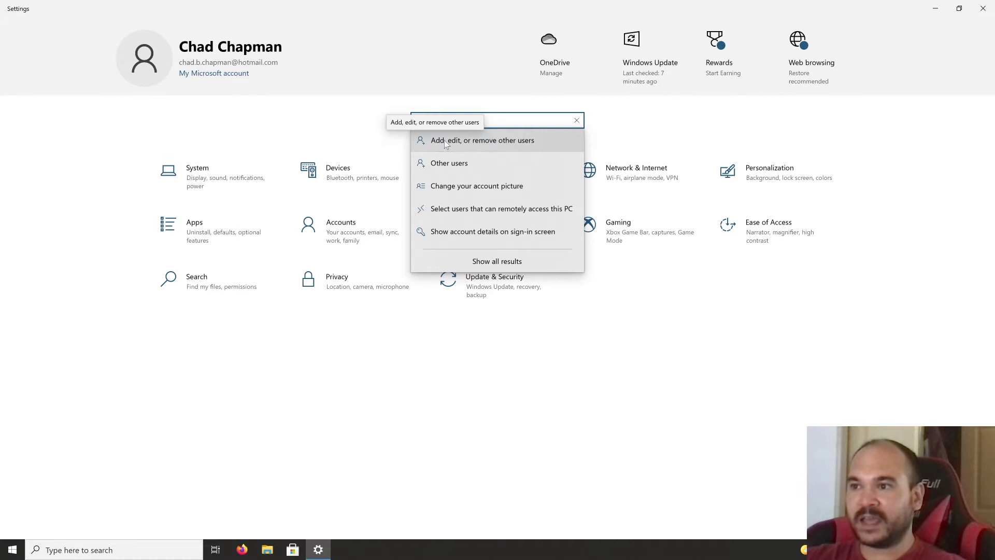
Step: From the other-users page, add someone else to this PC without their sign-in information
{"action": "left_click", "coordinate": [514, 149]}
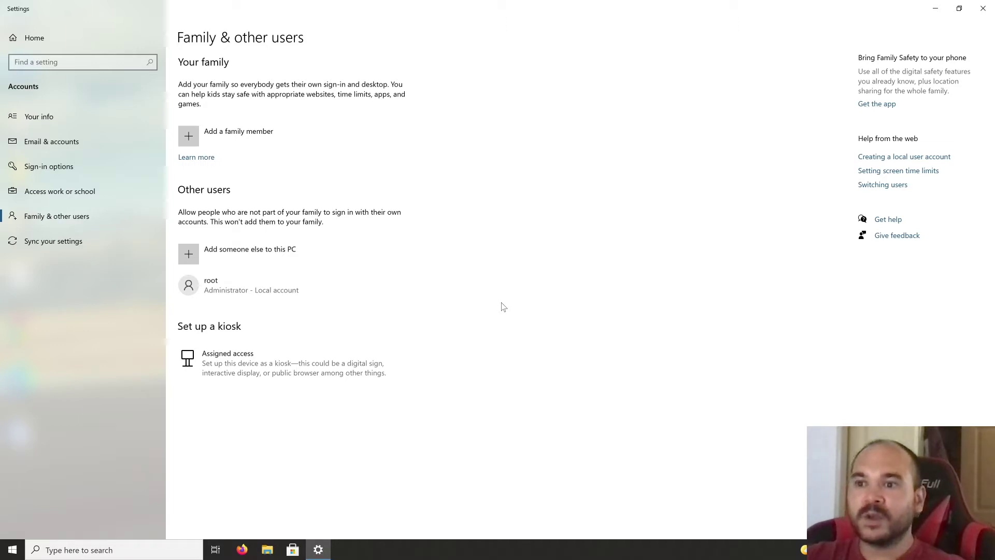
{"action": "left_click", "coordinate": [245, 257]}
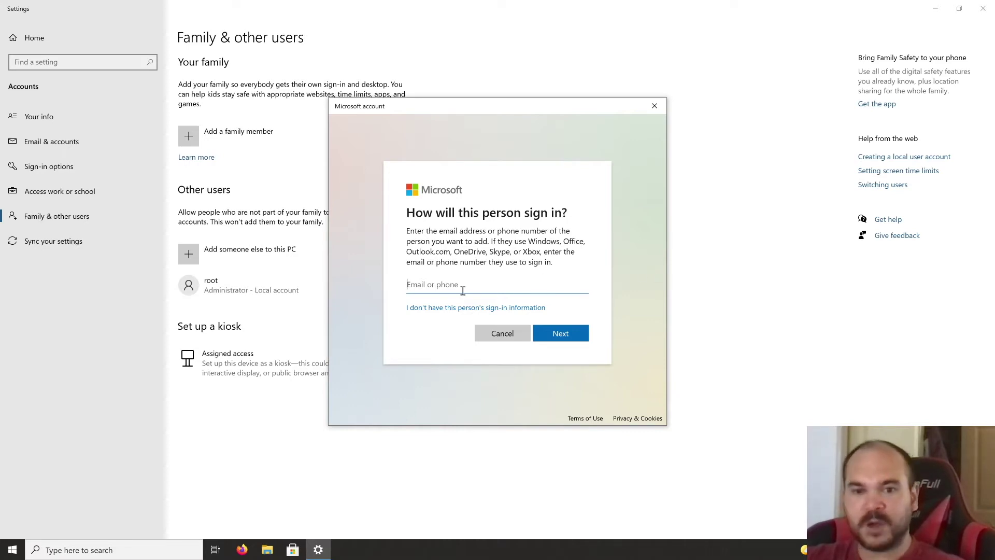
{"action": "left_click", "coordinate": [423, 308]}
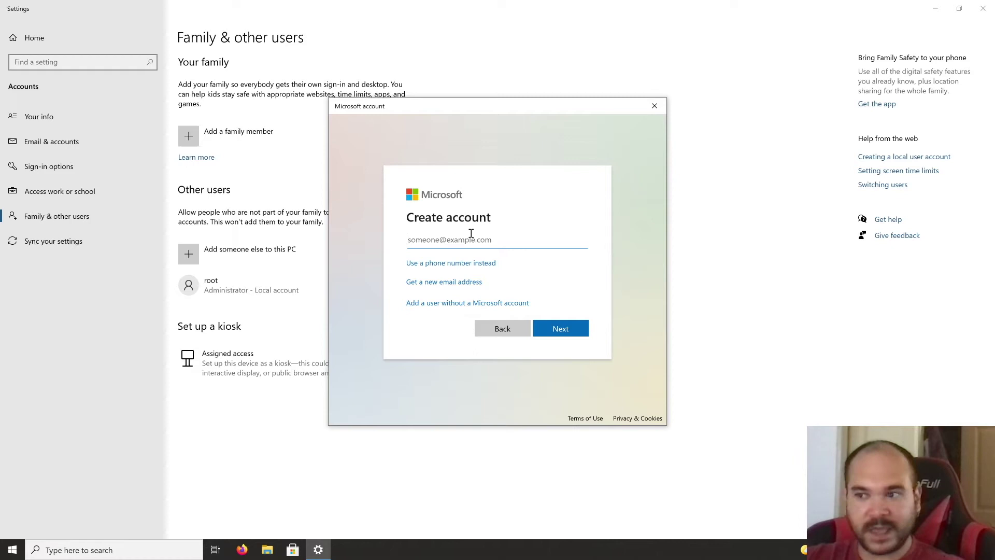
Step: Choose a user without a Microsoft account, named 'family-admin', with the password entered twice
{"action": "left_click", "coordinate": [420, 306]}
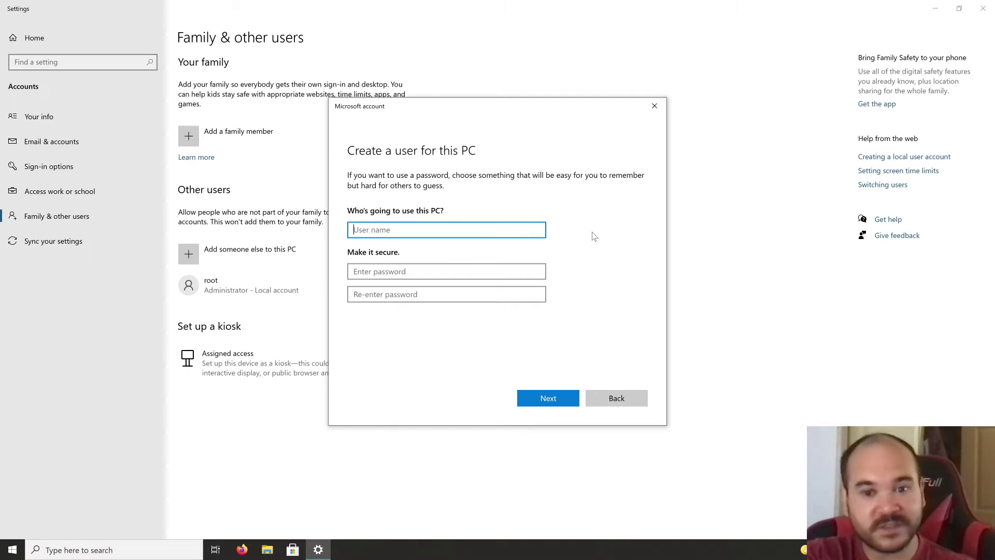
{"action": "type", "text": "fa"}
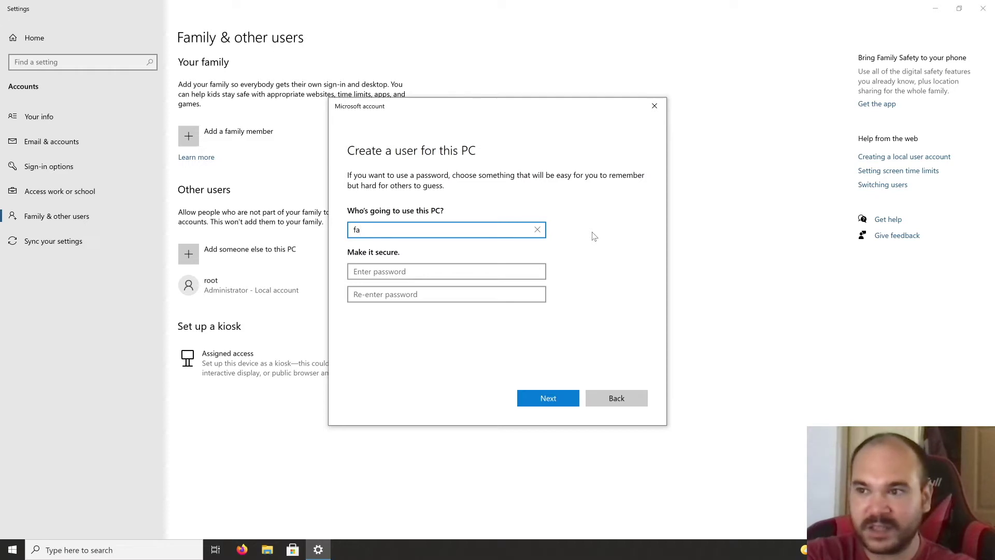
{"action": "type", "text": "mily"}
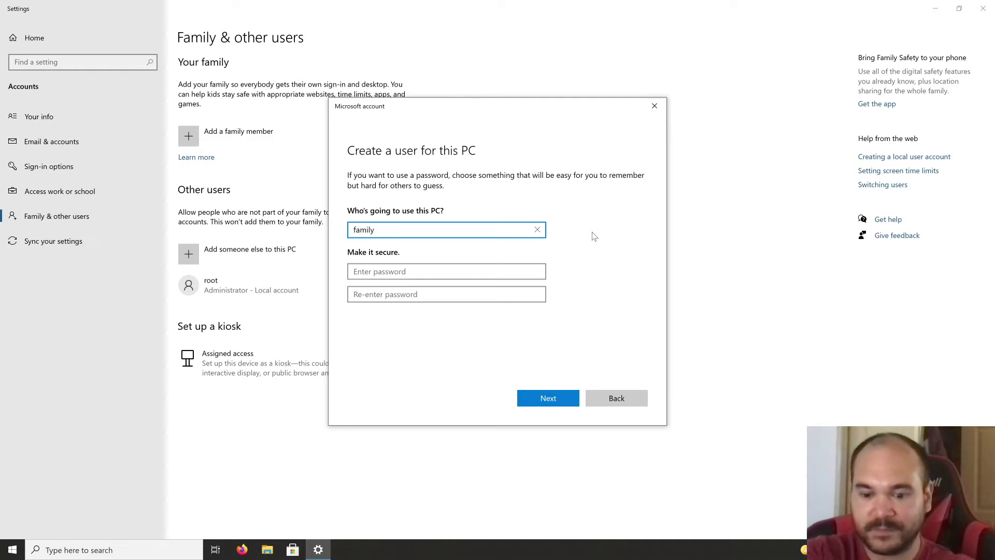
{"action": "type", "text": "-admin"}
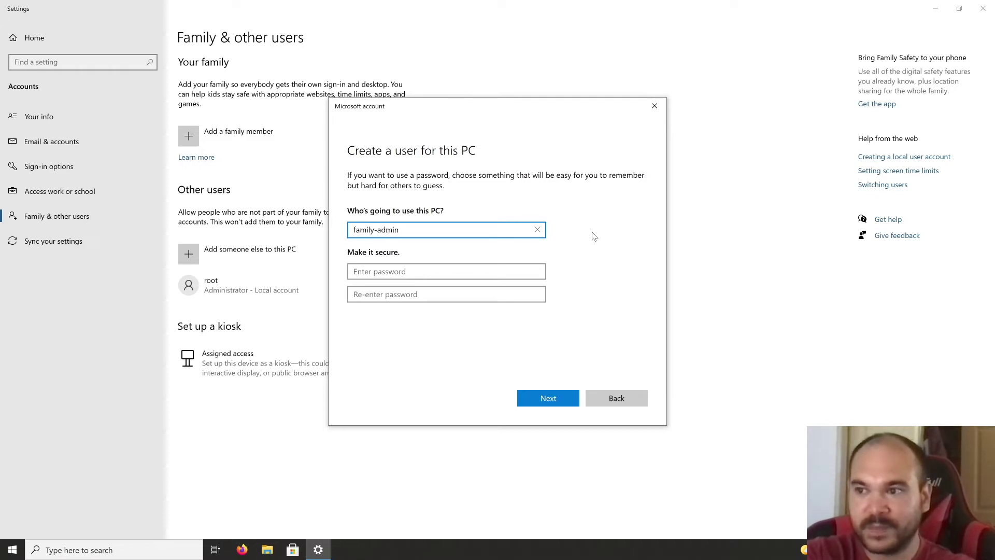
{"action": "key", "text": "Tab"}
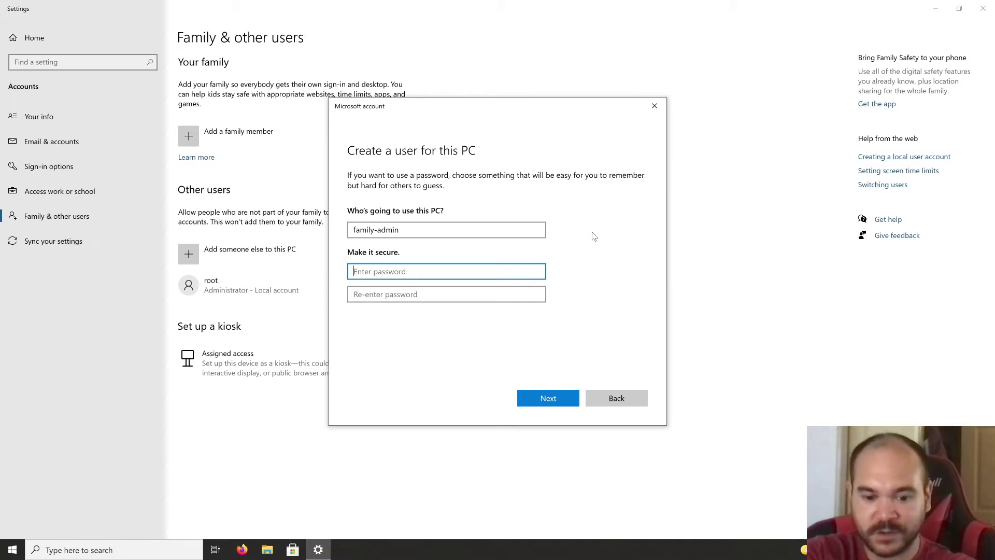
{"action": "type", "text": "•••••"}
{"action": "key", "text": "Tab"}
{"action": "type", "text": "•"}
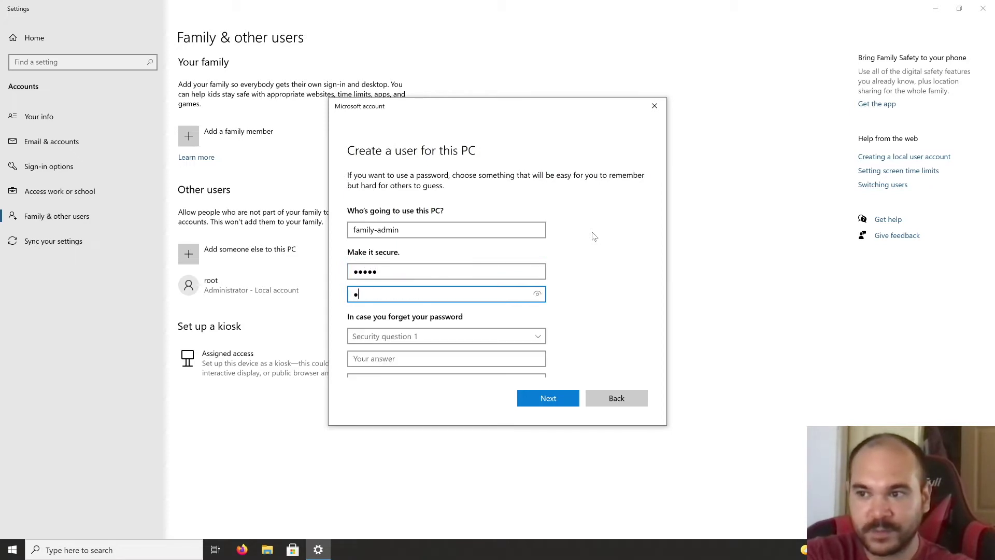
{"action": "type", "text": "••••"}
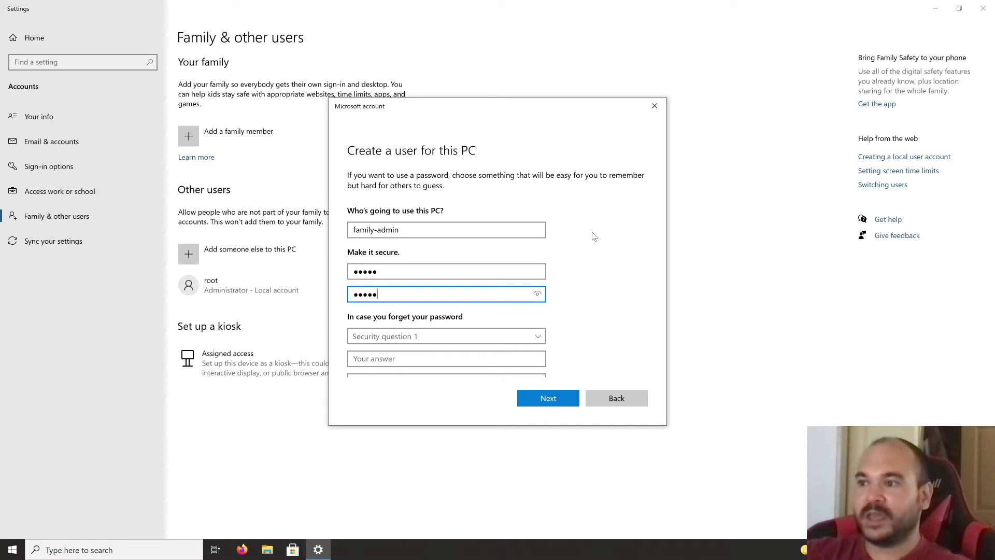
{"action": "scroll", "coordinate": [592, 247], "scroll_direction": "down", "scroll_amount": 2}
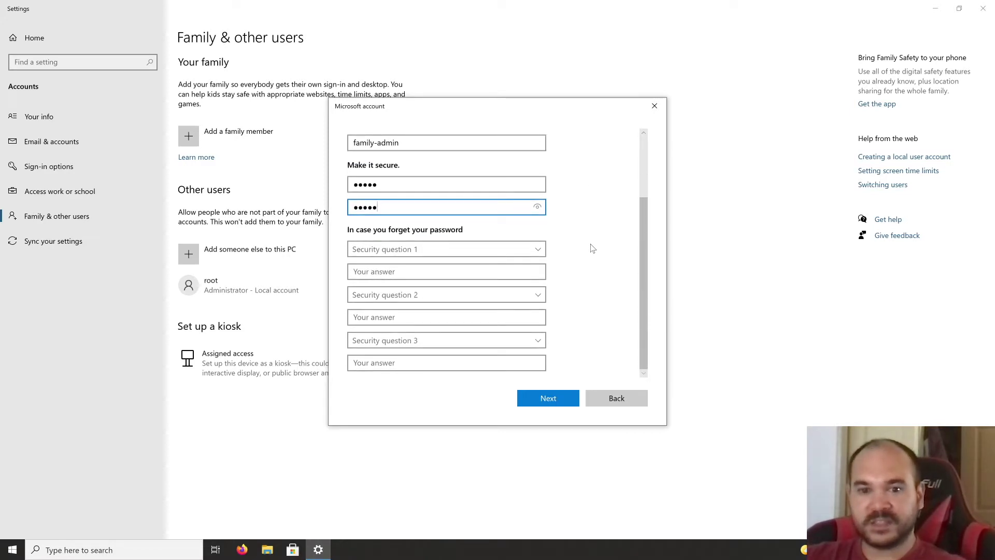
{"action": "left_click", "coordinate": [516, 251]}
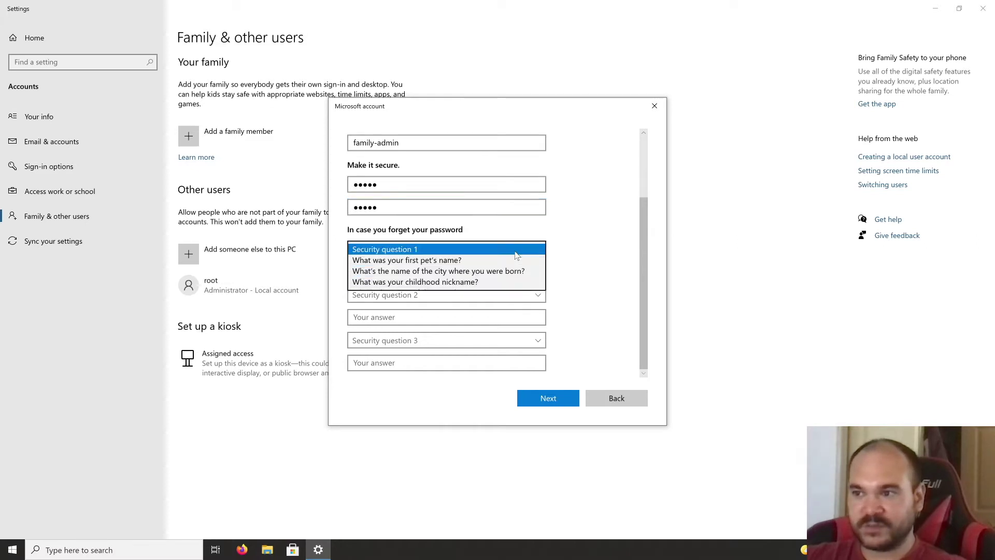
{"action": "left_click", "coordinate": [506, 265]}
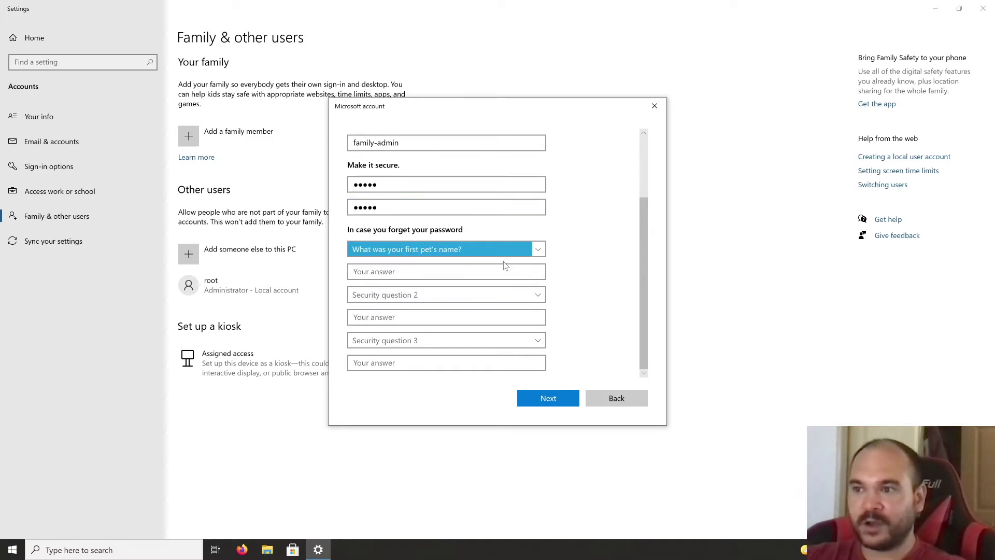
{"action": "left_click", "coordinate": [479, 274]}
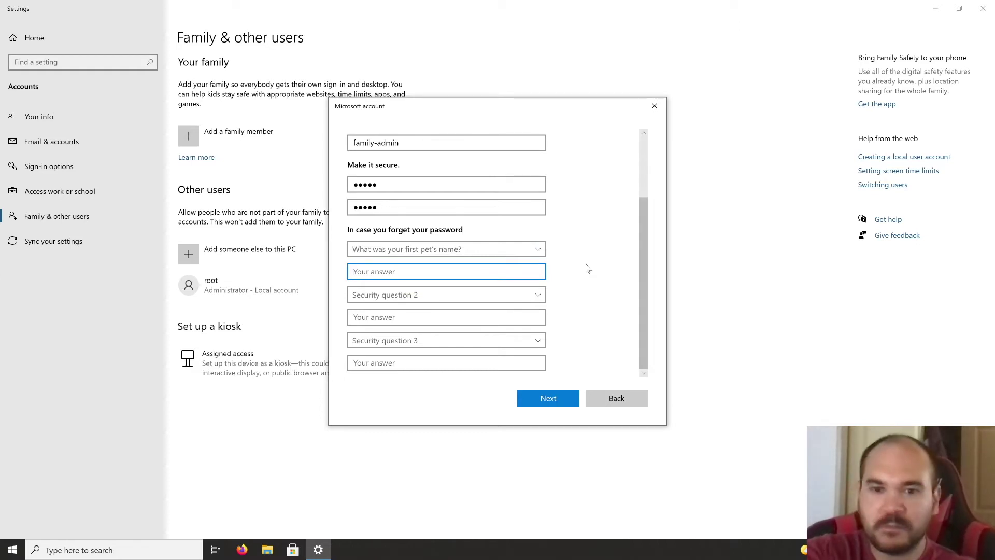
{"action": "type", "text": "pet"}
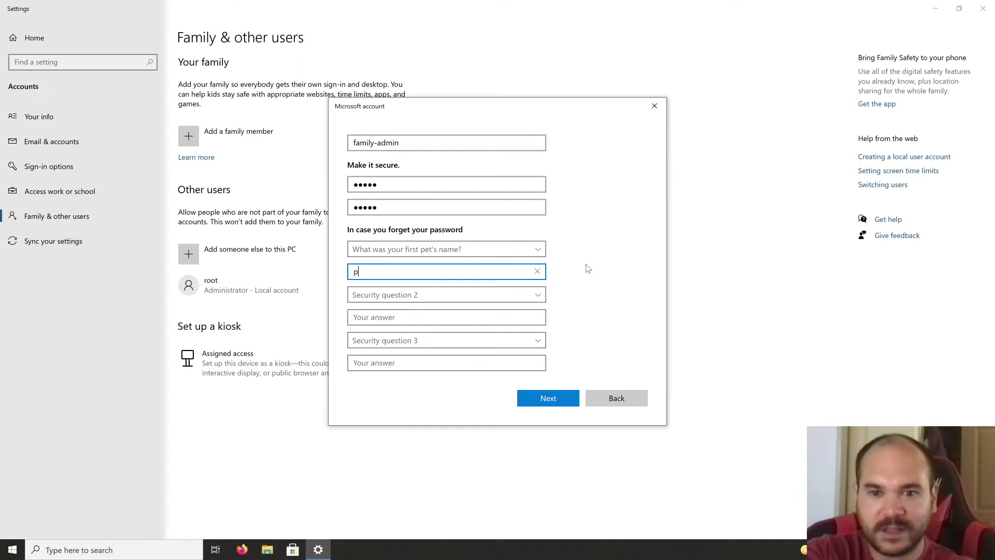
Step: Set the second security question to the birth city, answered 'city'
{"action": "left_click", "coordinate": [505, 289]}
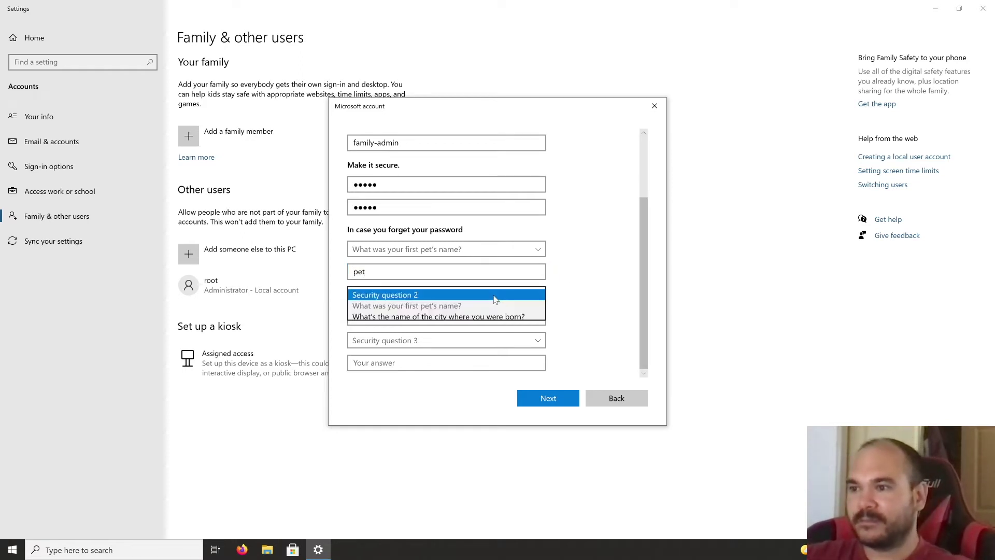
{"action": "left_click", "coordinate": [491, 316]}
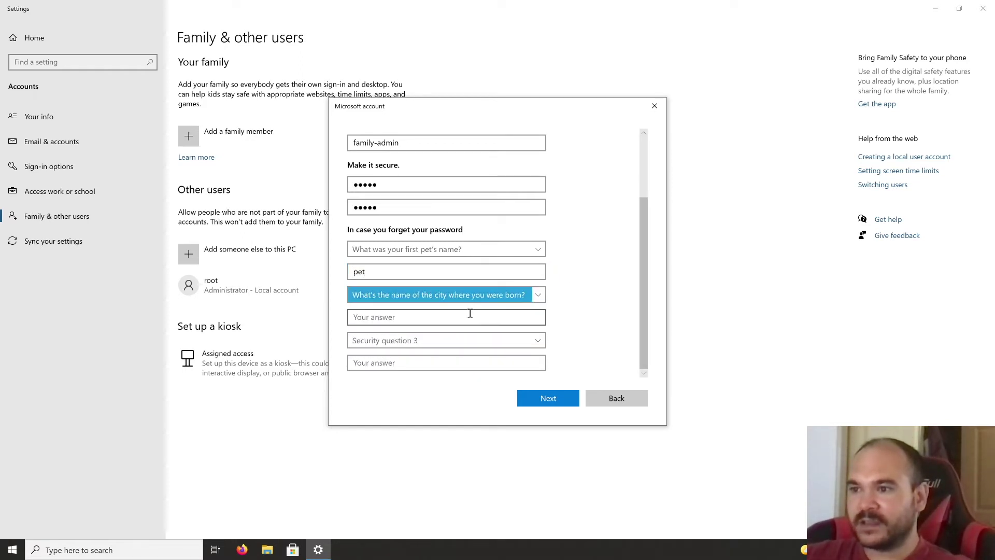
{"action": "left_click", "coordinate": [470, 313]}
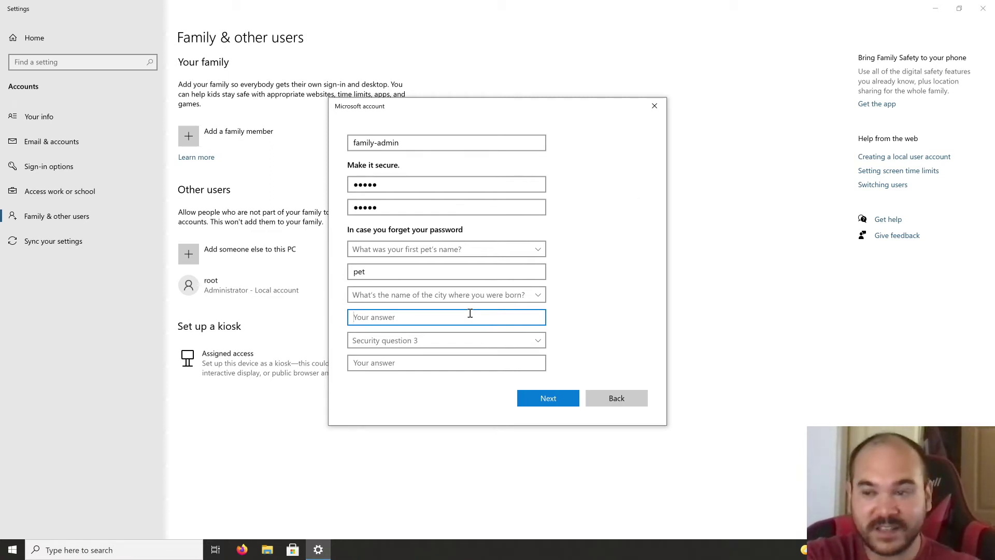
{"action": "type", "text": "city"}
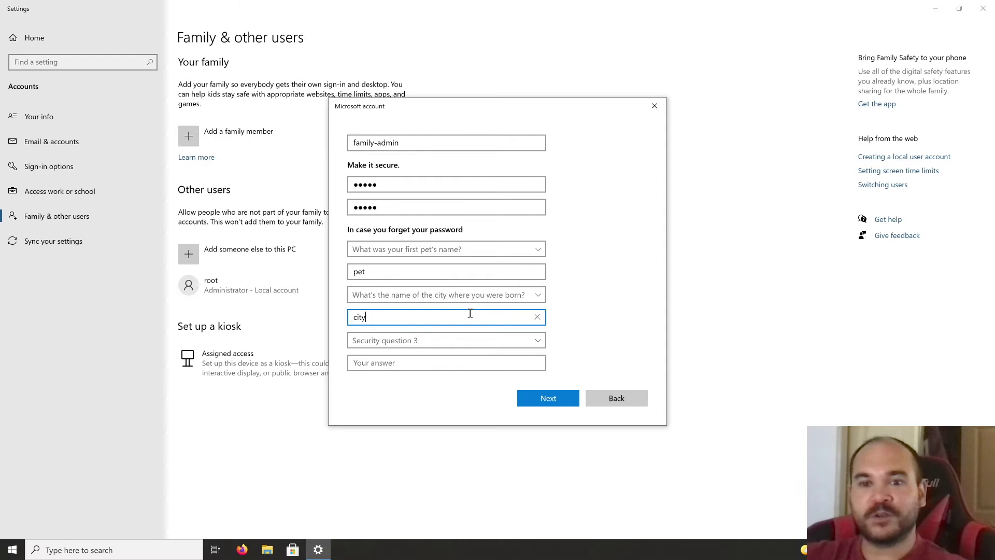
{"action": "left_click", "coordinate": [587, 311]}
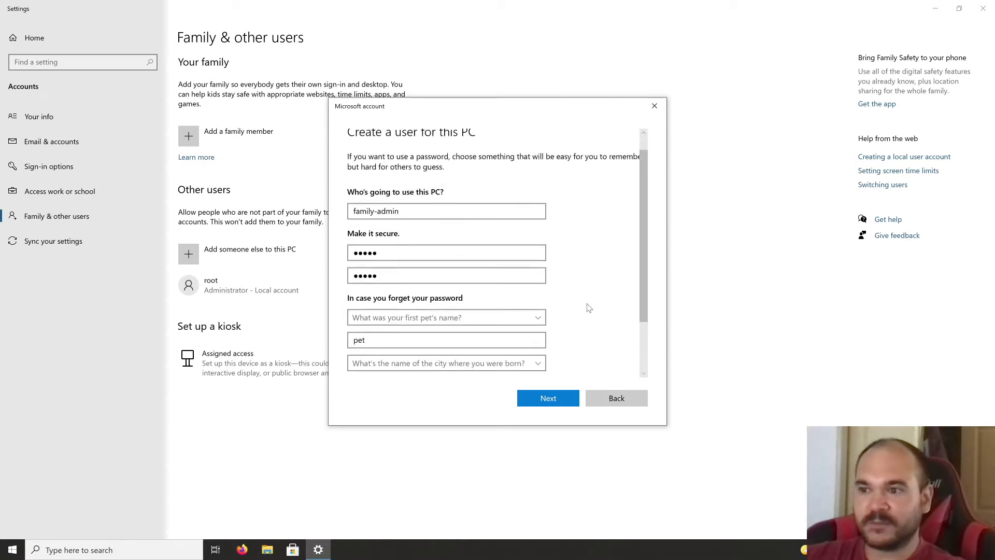
{"action": "scroll", "coordinate": [588, 308], "scroll_direction": "down", "scroll_amount": 2}
{"action": "left_click", "coordinate": [434, 321]}
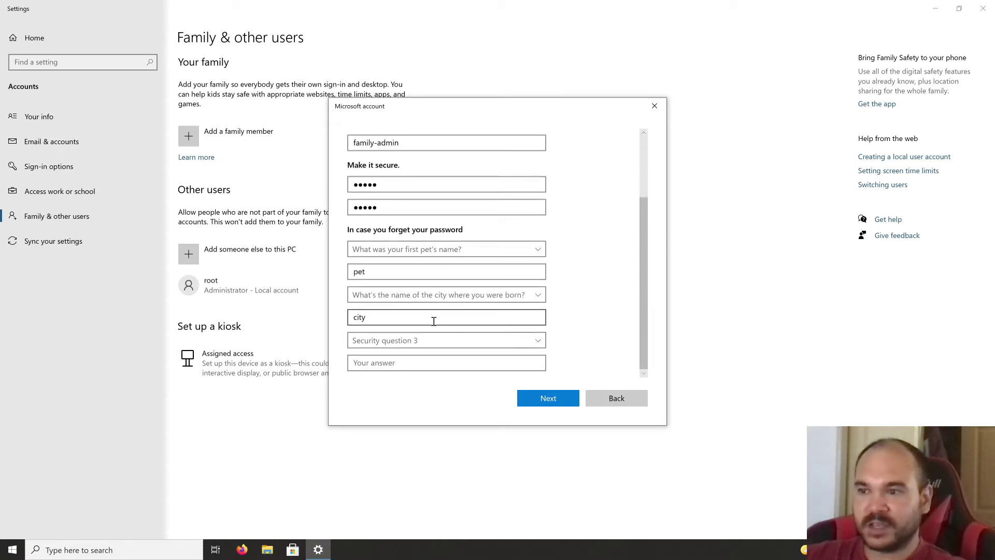
Step: Set the third question to the childhood nickname, answered 'nickname', and create the account
{"action": "left_click", "coordinate": [418, 343]}
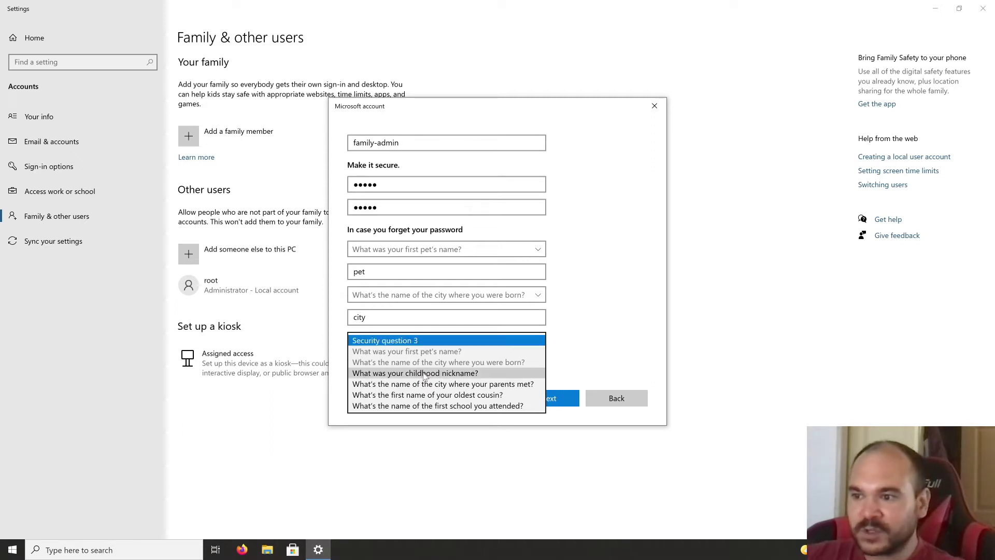
{"action": "left_click", "coordinate": [424, 373]}
{"action": "left_click", "coordinate": [422, 366]}
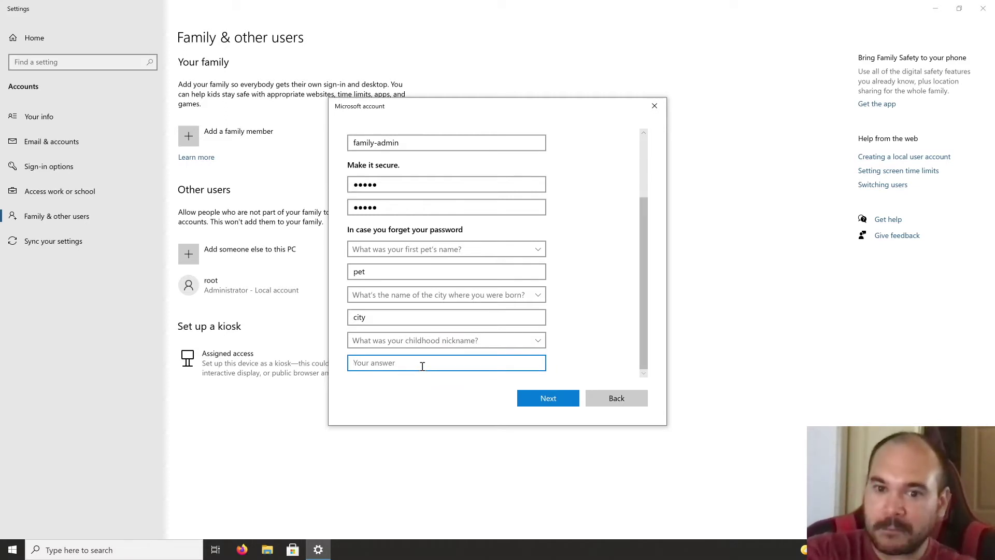
{"action": "type", "text": "nickname"}
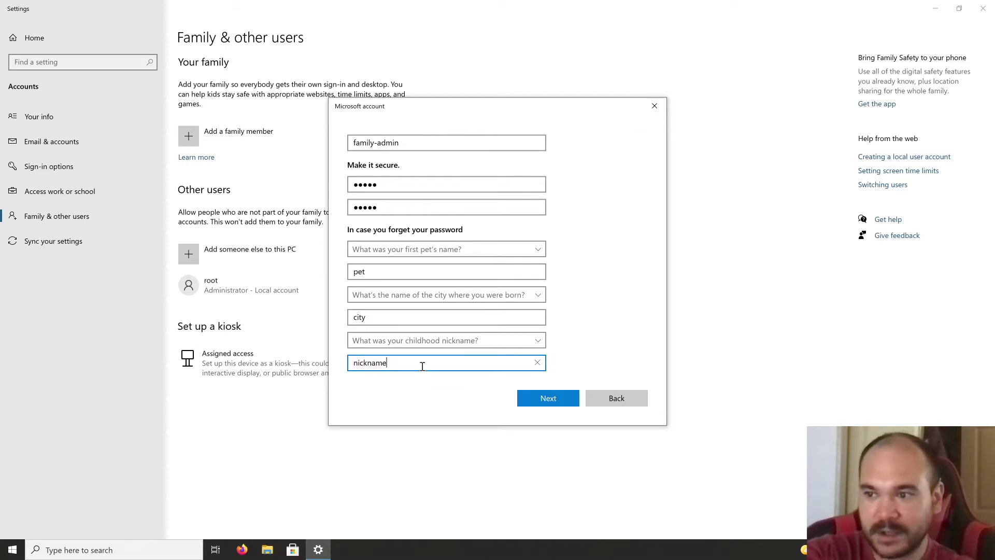
{"action": "left_click", "coordinate": [551, 398]}
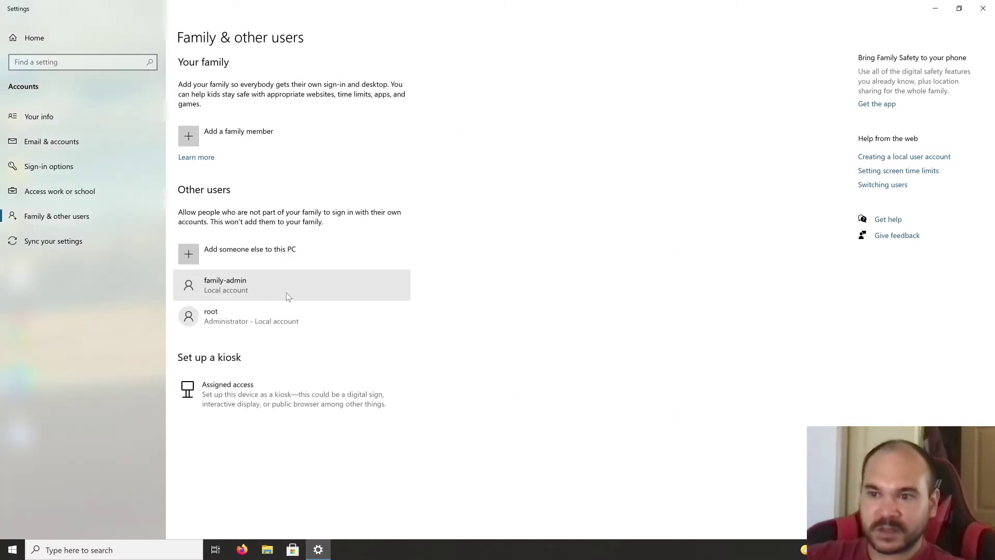
Step: Change family-admin's account type to Administrator and confirm with OK
{"action": "left_click", "coordinate": [242, 293]}
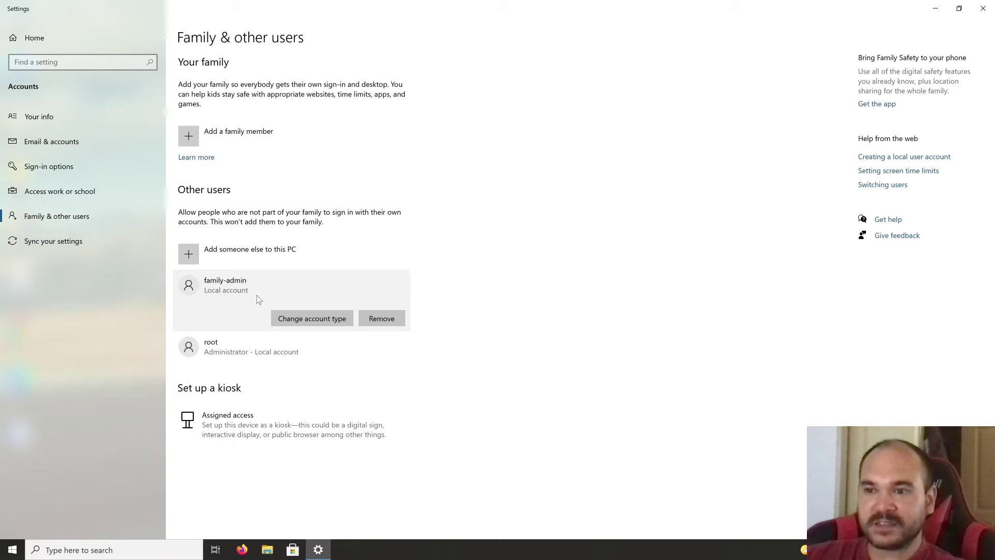
{"action": "left_click", "coordinate": [300, 320]}
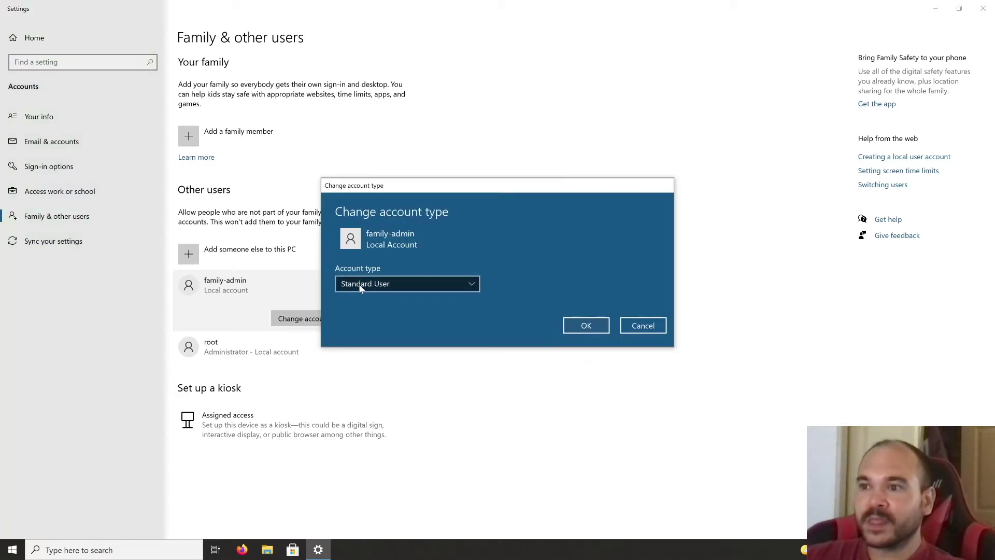
{"action": "left_click", "coordinate": [361, 287]}
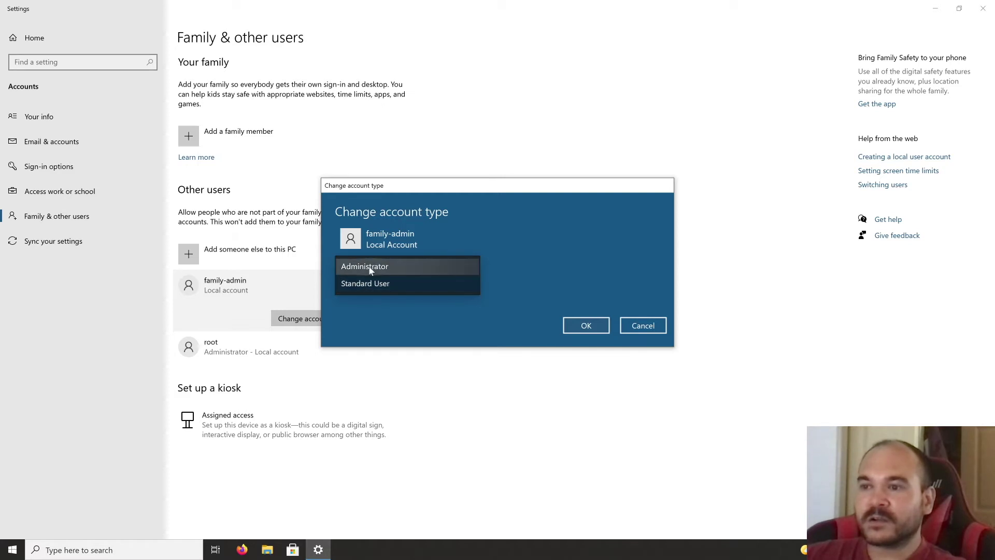
{"action": "left_click", "coordinate": [370, 270]}
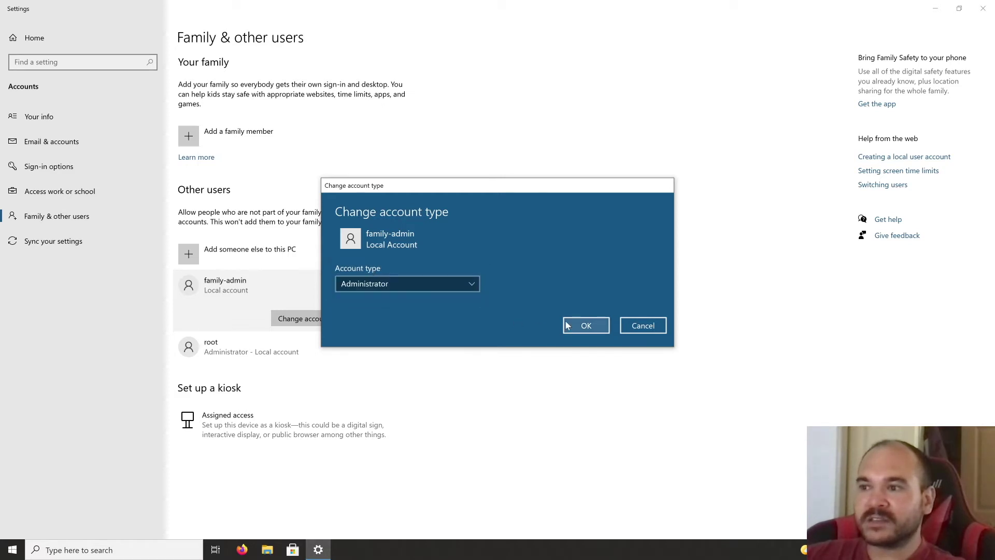
{"action": "left_click", "coordinate": [583, 328]}
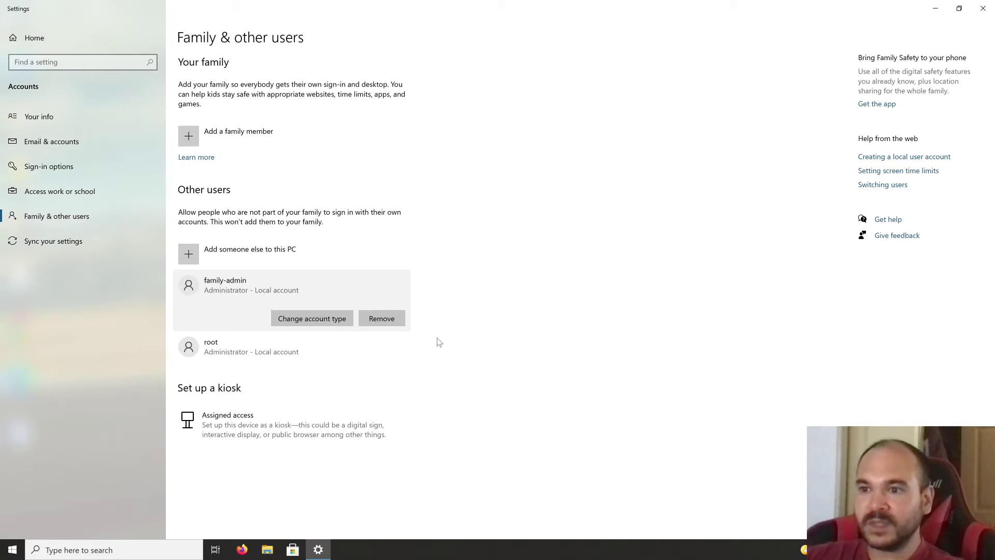
Step: Sign out of the original account through the Start menu's account options
{"action": "left_click", "coordinate": [12, 551]}
{"action": "mouse_move", "coordinate": [12, 531]}
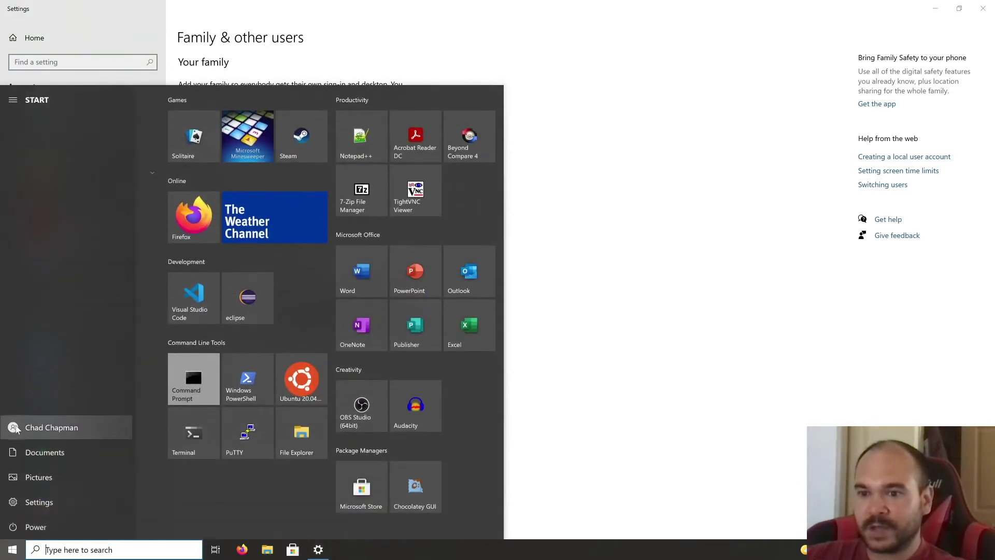
{"action": "left_click", "coordinate": [17, 428]}
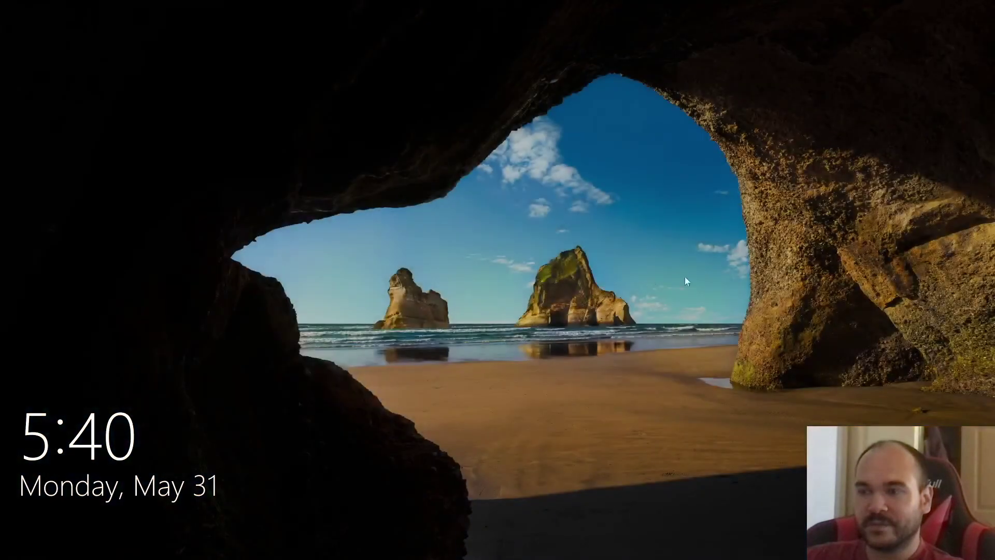
Step: From the lock screen, select family-admin and sign in with its password
{"action": "left_click", "coordinate": [479, 319]}
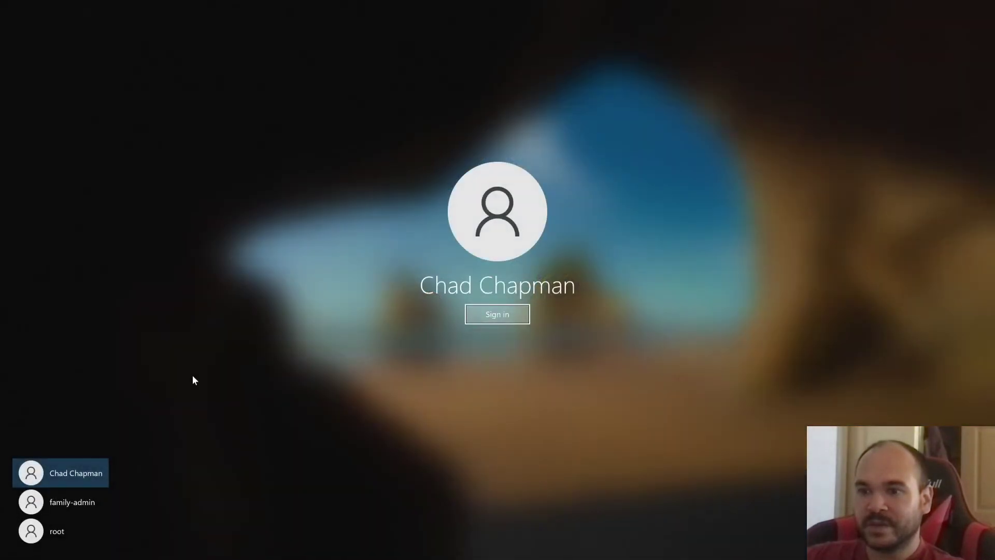
{"action": "left_click", "coordinate": [73, 501]}
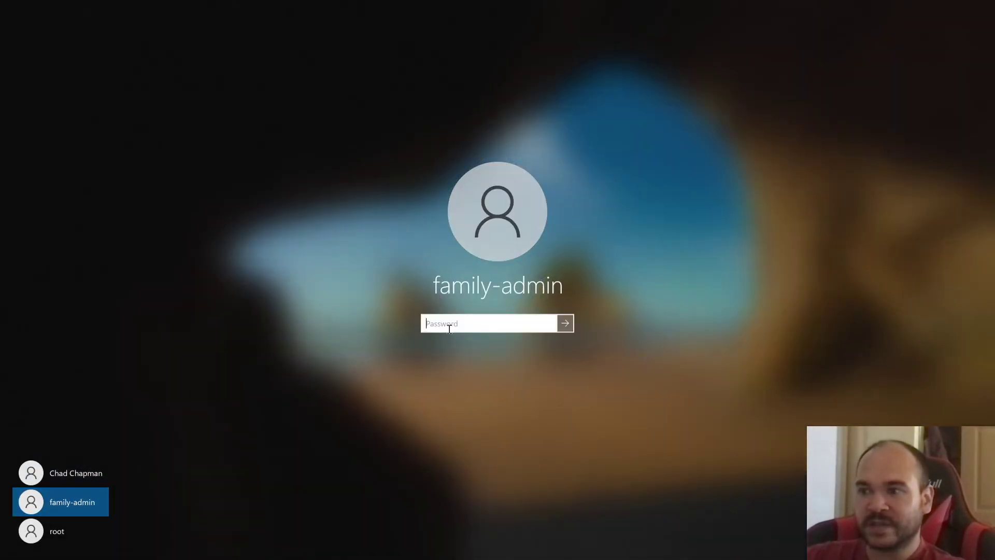
{"action": "type", "text": "•••••"}
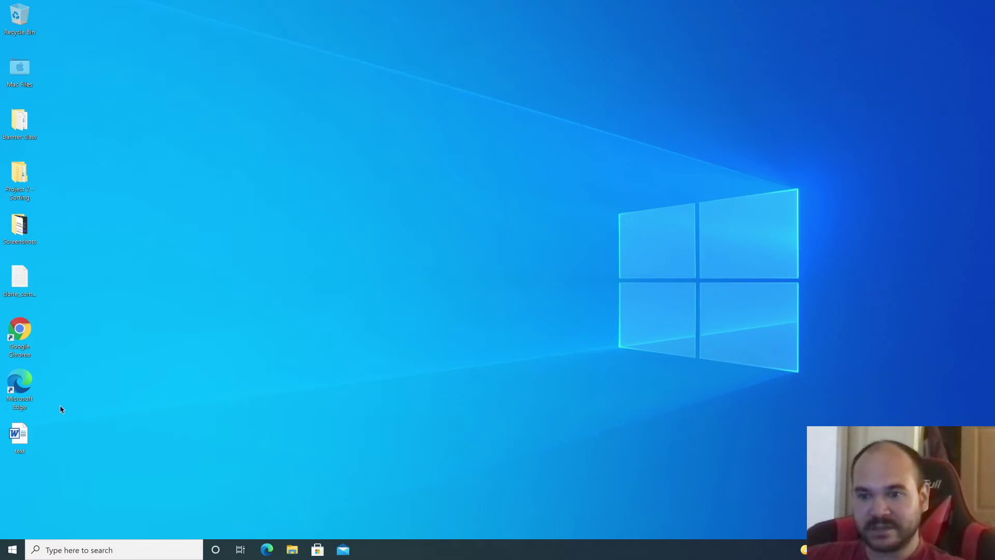
Step: Search 'users' to reach the other-users settings and set the original account to Standard User
{"action": "left_click", "coordinate": [84, 548]}
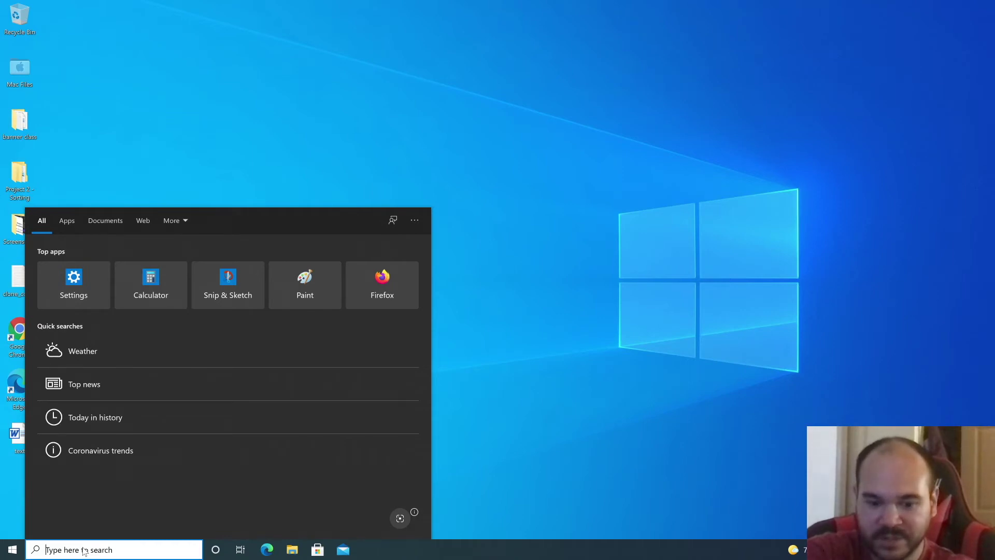
{"action": "type", "text": "users"}
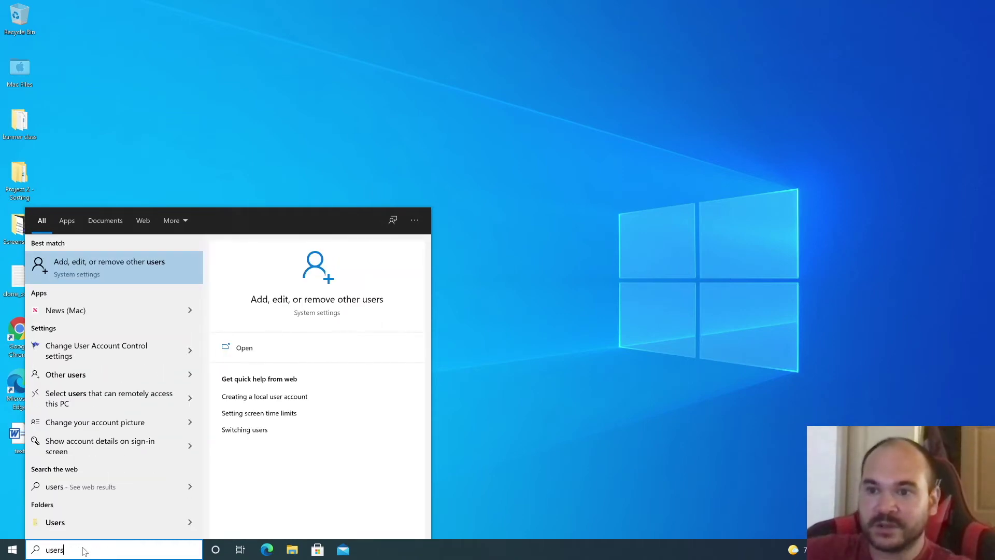
{"action": "left_click", "coordinate": [151, 267]}
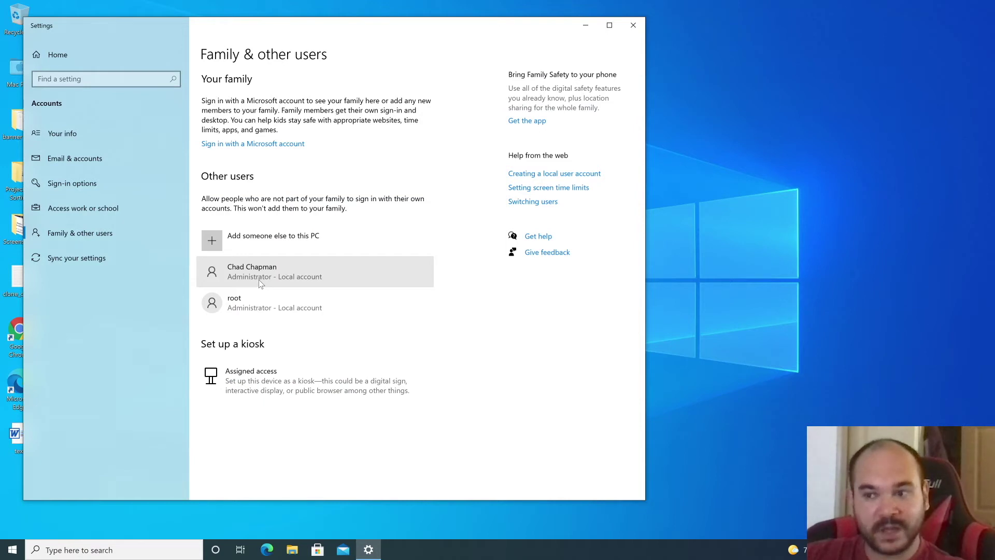
{"action": "left_click", "coordinate": [260, 283]}
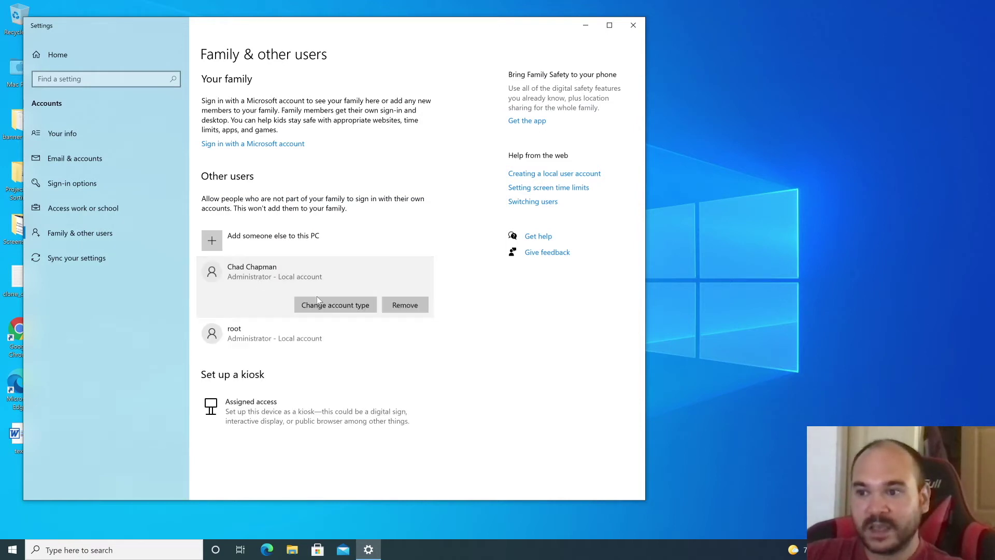
{"action": "left_click", "coordinate": [353, 306]}
{"action": "left_click", "coordinate": [269, 276]}
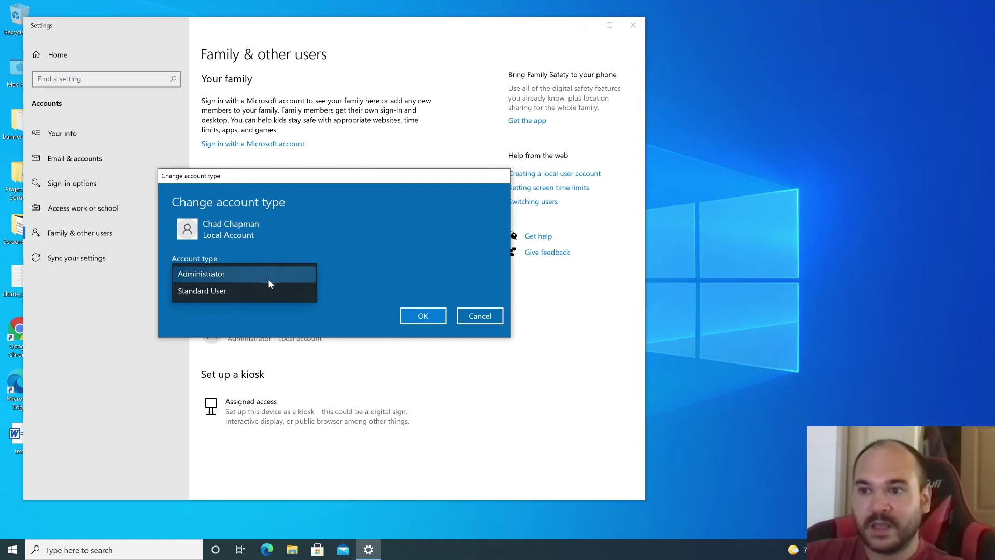
{"action": "left_click", "coordinate": [262, 288]}
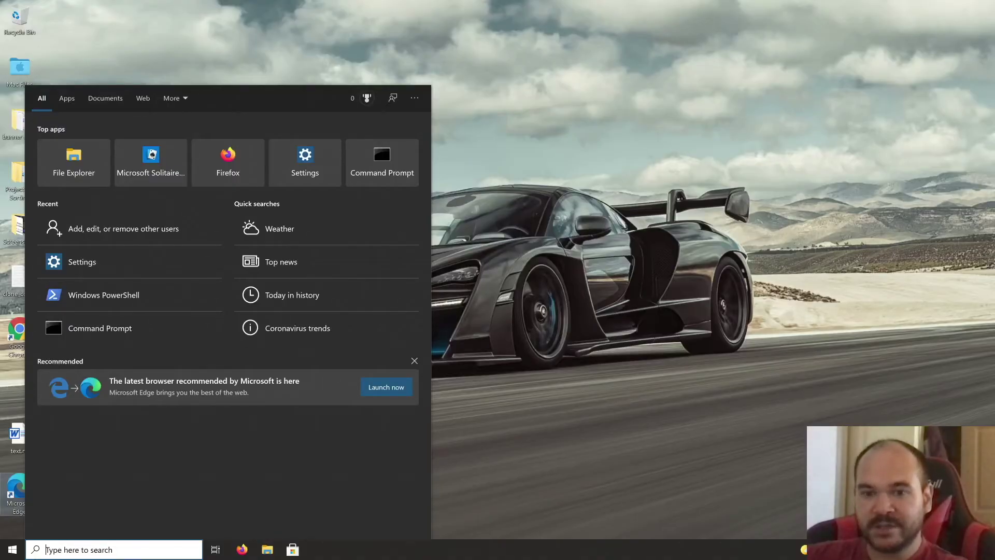
Step: Launch Computer Management from Windows search and maximize its window
{"action": "left_click", "coordinate": [515, 425]}
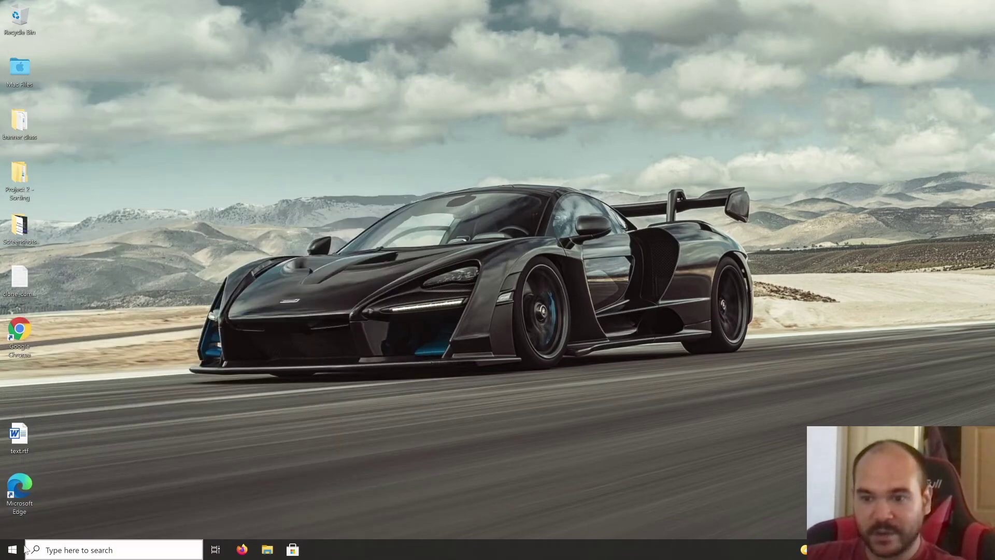
{"action": "left_click", "coordinate": [68, 552]}
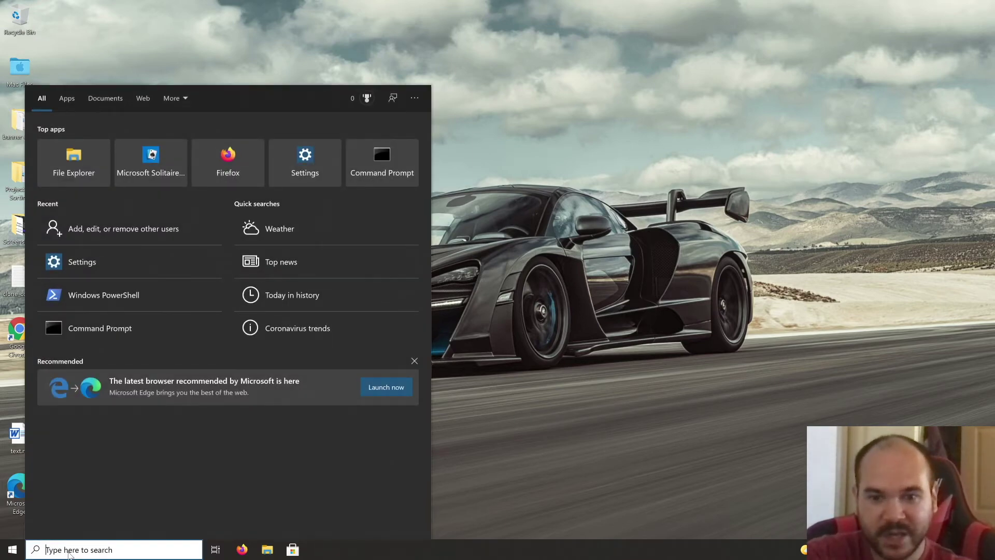
{"action": "type", "text": "computer "}
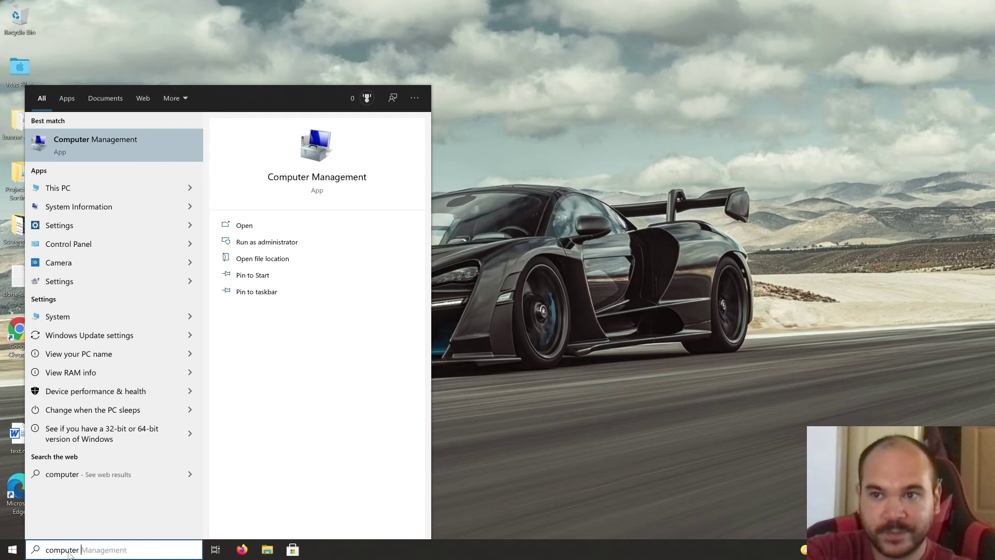
{"action": "type", "text": "management"}
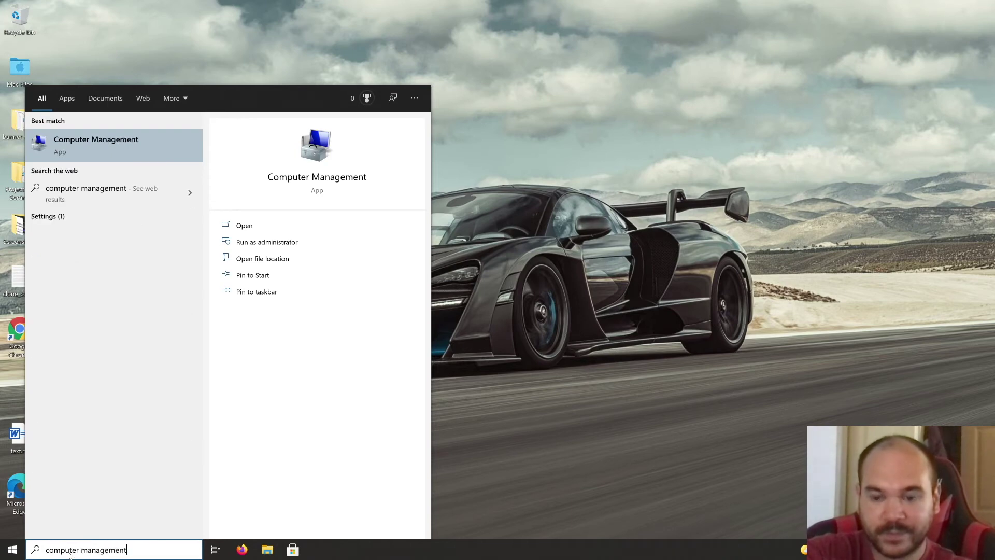
{"action": "key", "text": "Return"}
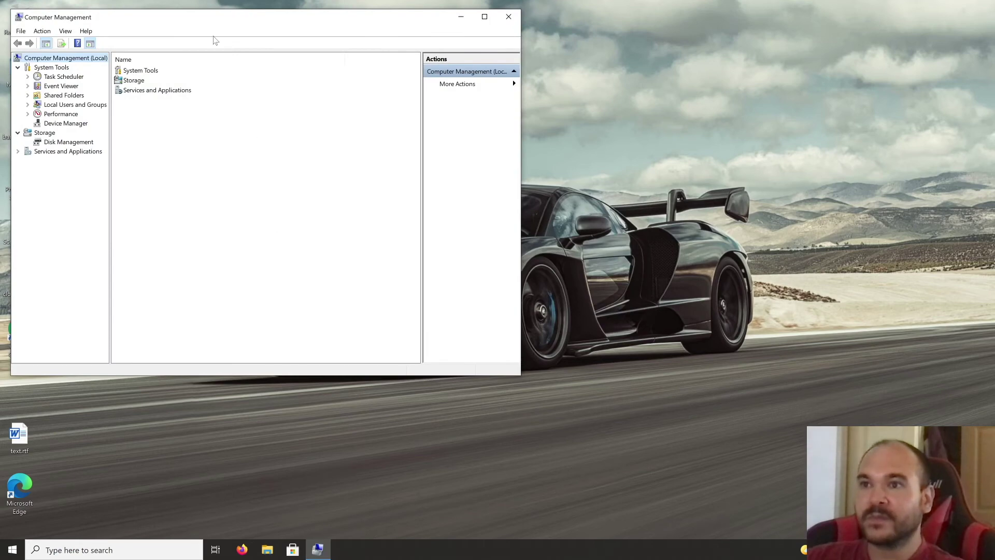
{"action": "double_click", "coordinate": [203, 17]}
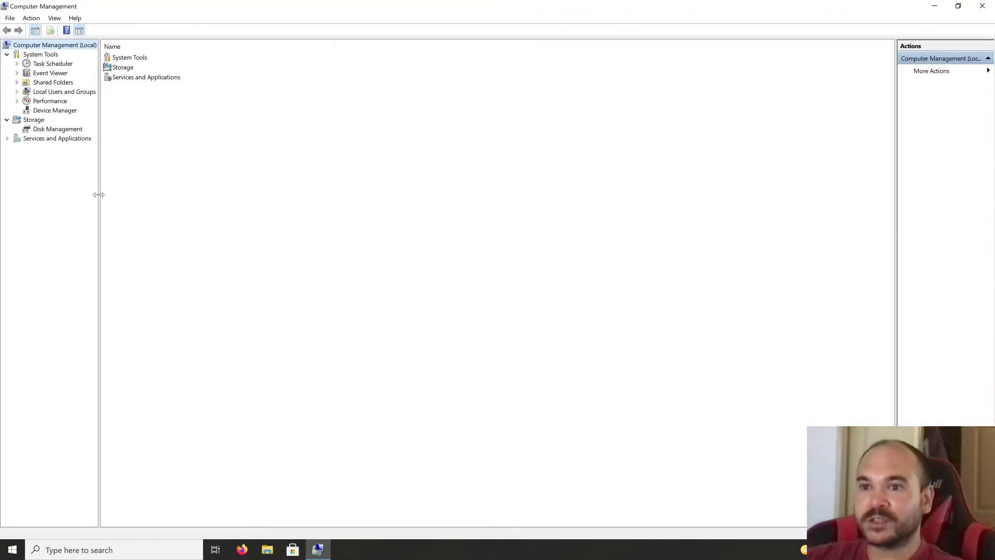
Step: Expand Local Users and Groups, list Users, and select the built-in Administrator account
{"action": "left_click_drag", "start_coordinate": [99, 194], "coordinate": [336, 211]}
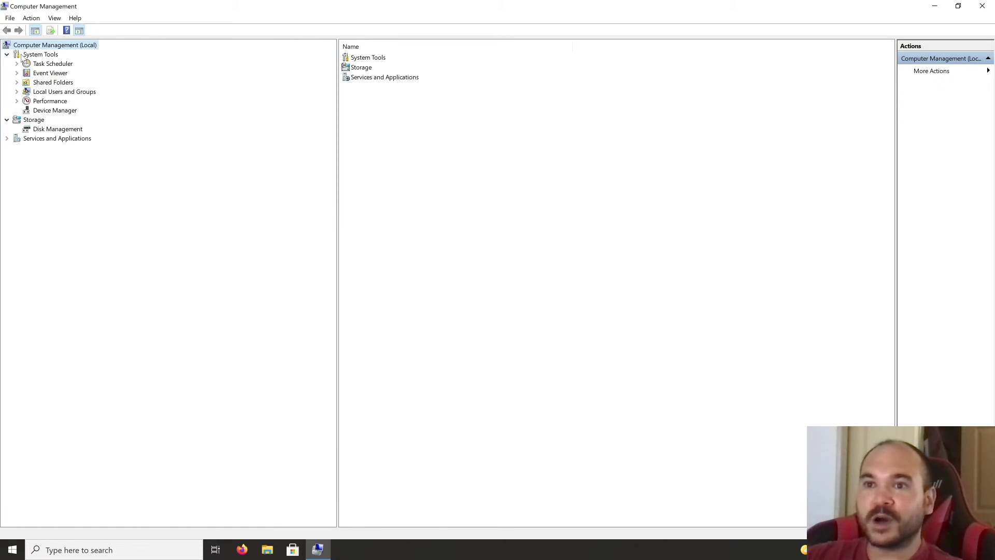
{"action": "left_click", "coordinate": [40, 93]}
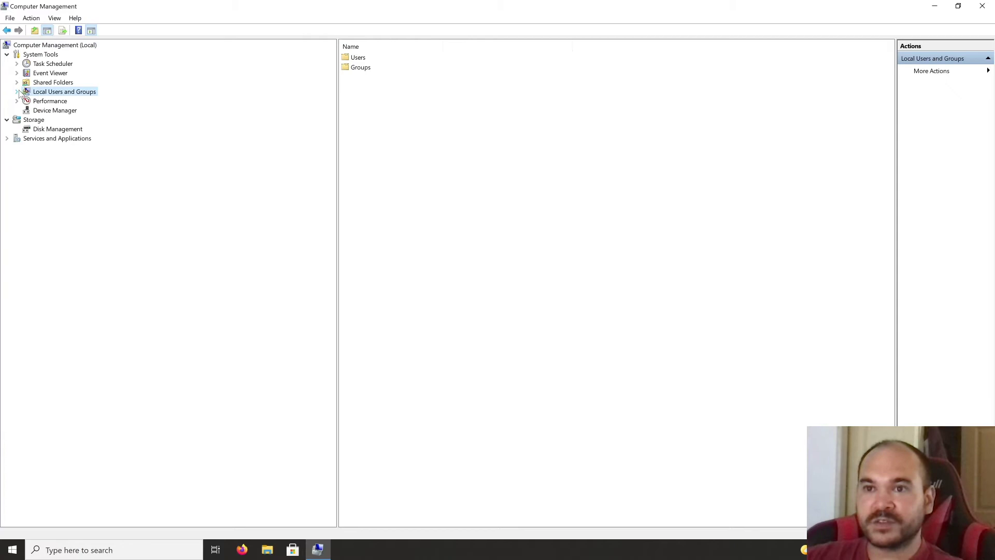
{"action": "left_click", "coordinate": [16, 92]}
{"action": "left_click", "coordinate": [49, 102]}
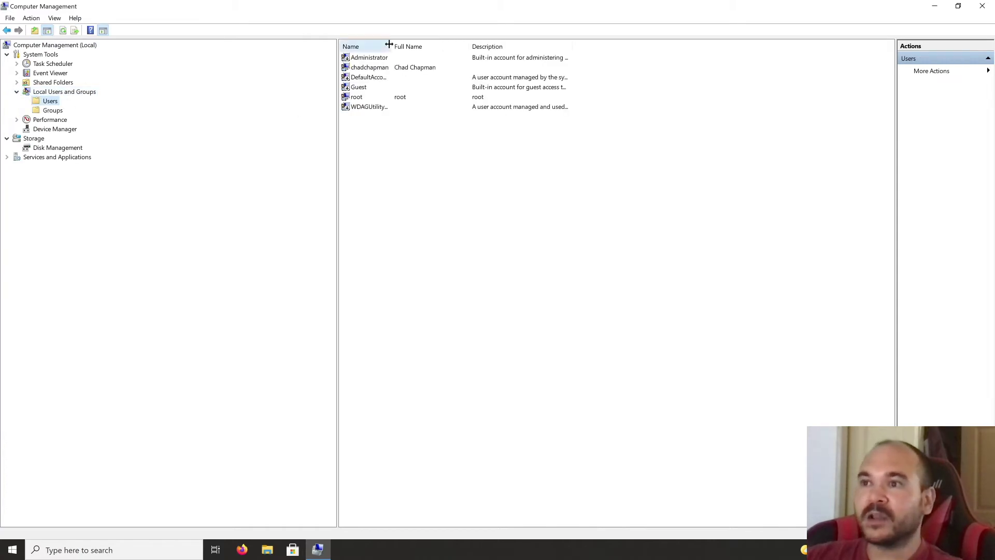
{"action": "left_click_drag", "start_coordinate": [394, 46], "coordinate": [463, 46]}
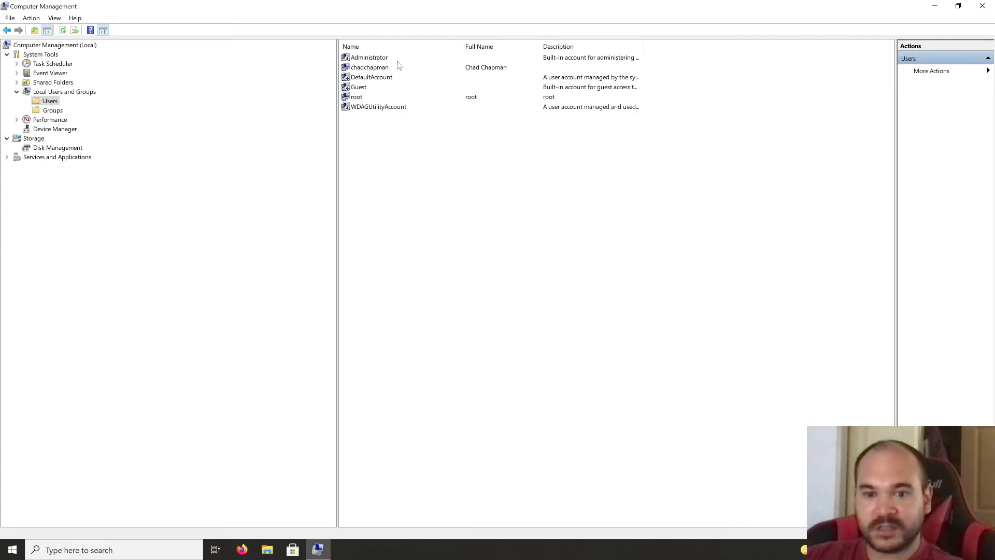
{"action": "left_click", "coordinate": [371, 59]}
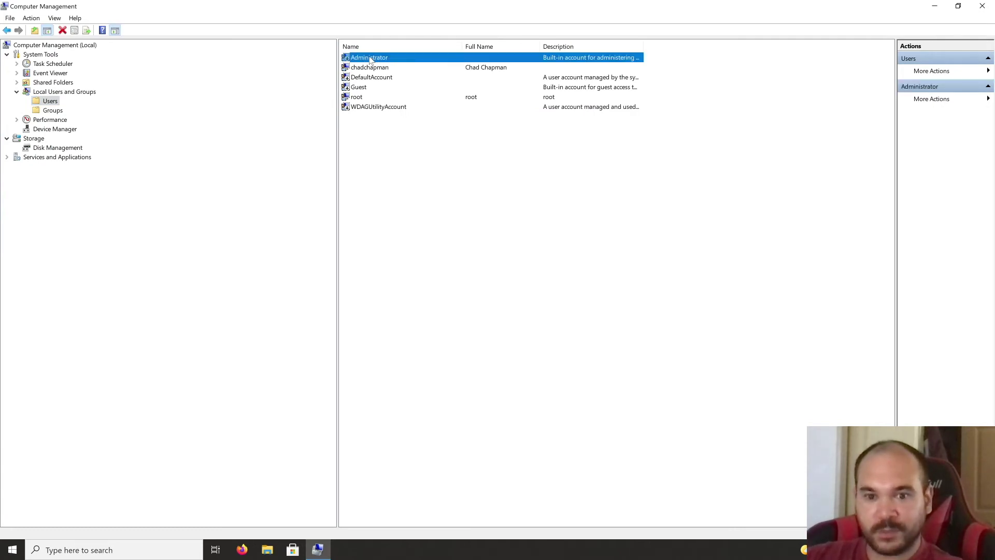
{"action": "right_click", "coordinate": [370, 60]}
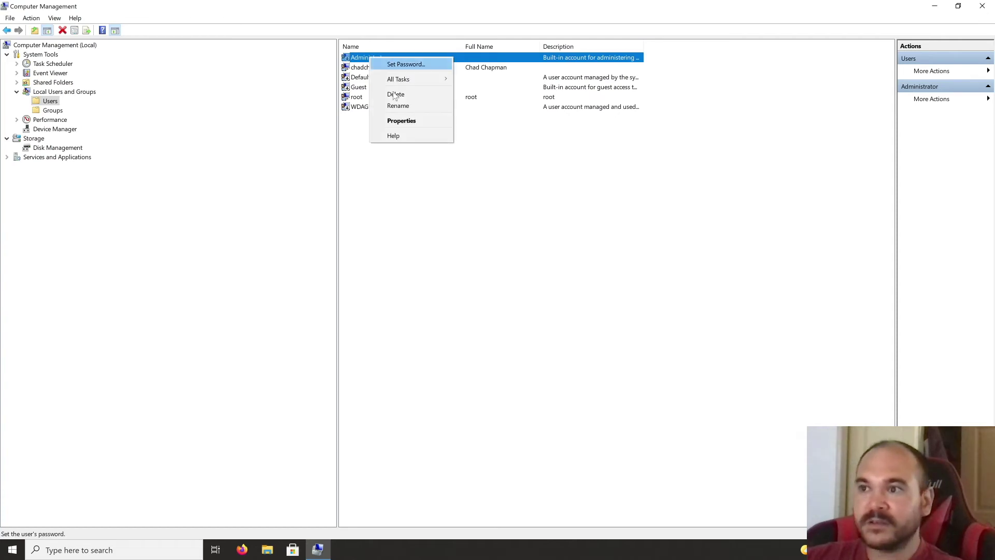
{"action": "left_click", "coordinate": [407, 119]}
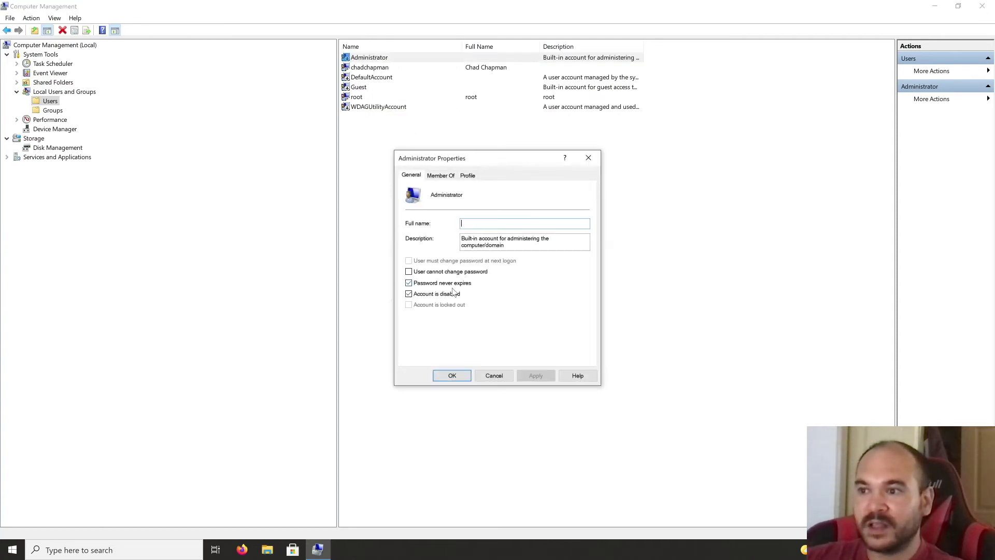
{"action": "left_click", "coordinate": [436, 295]}
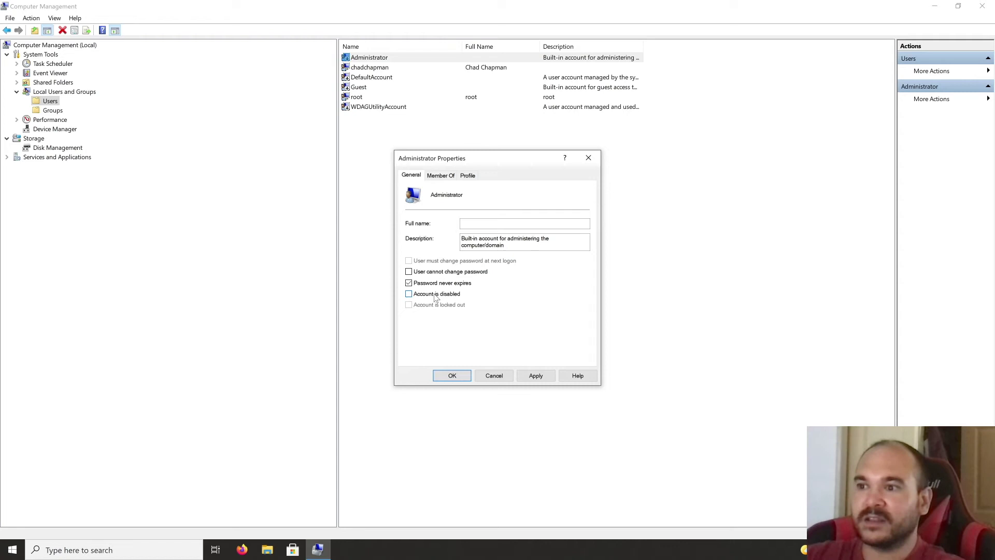
{"action": "left_click", "coordinate": [441, 176]}
{"action": "left_click", "coordinate": [466, 176]}
{"action": "left_click", "coordinate": [442, 177]}
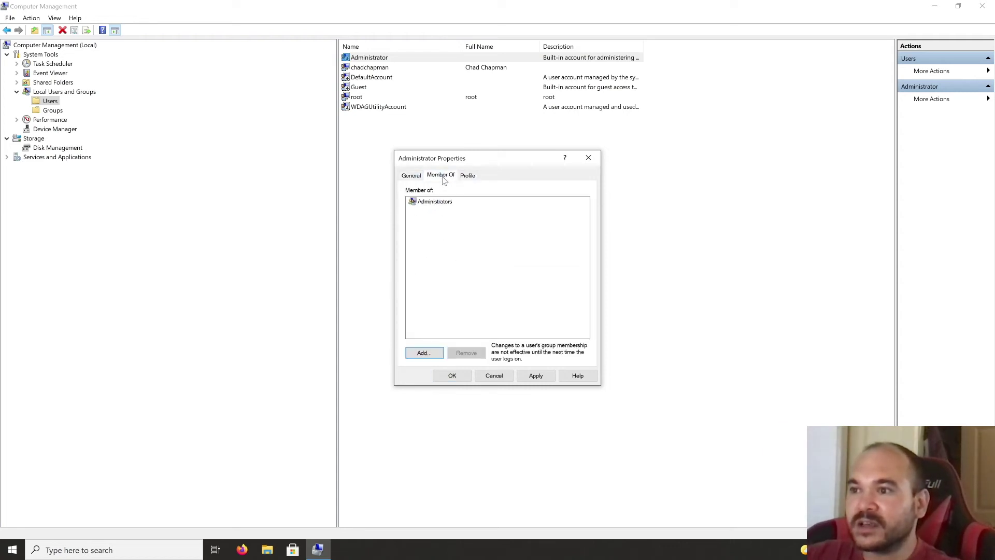
{"action": "left_click", "coordinate": [412, 176]}
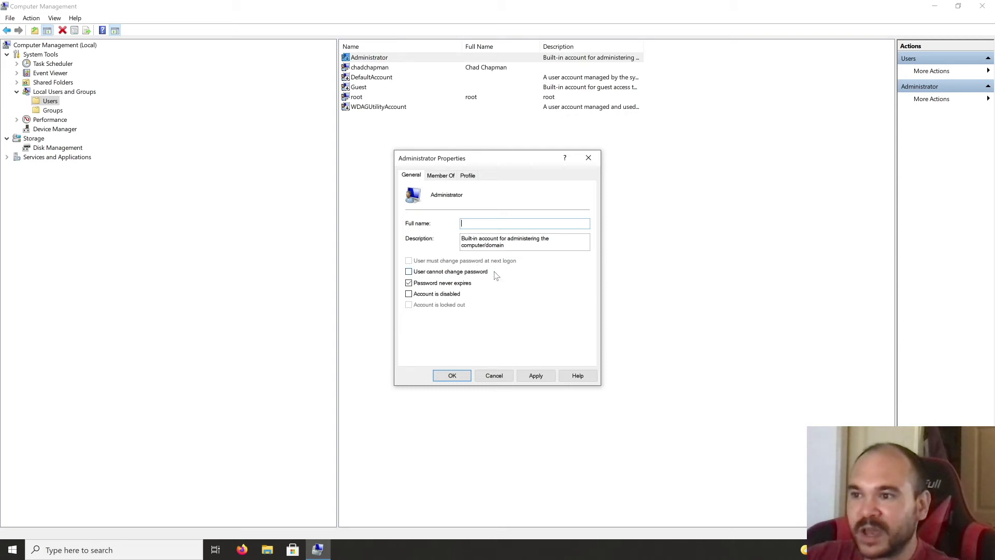
{"action": "left_click", "coordinate": [495, 375]}
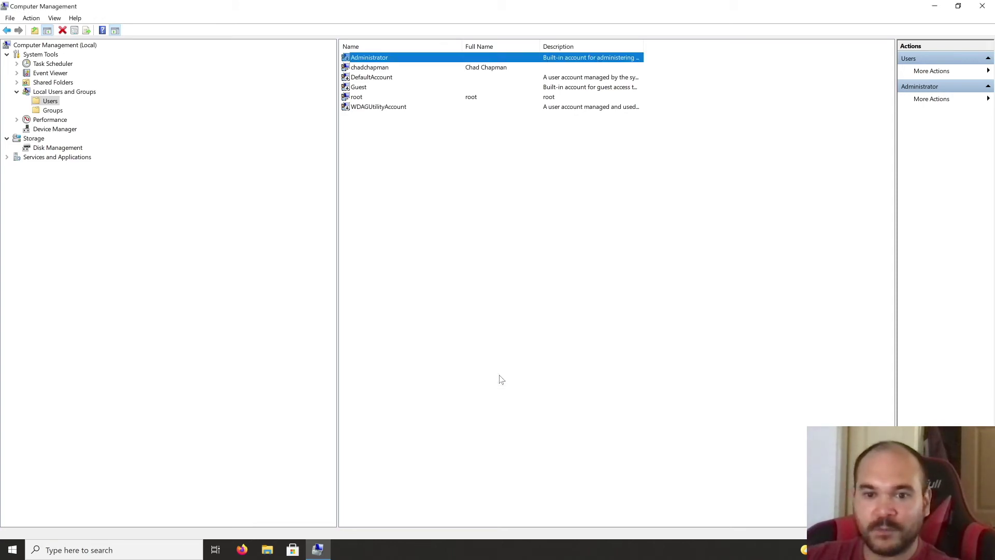
Step: Create local user family-admin with description 'admin', a password, and no forced change at next logon
{"action": "right_click", "coordinate": [397, 185]}
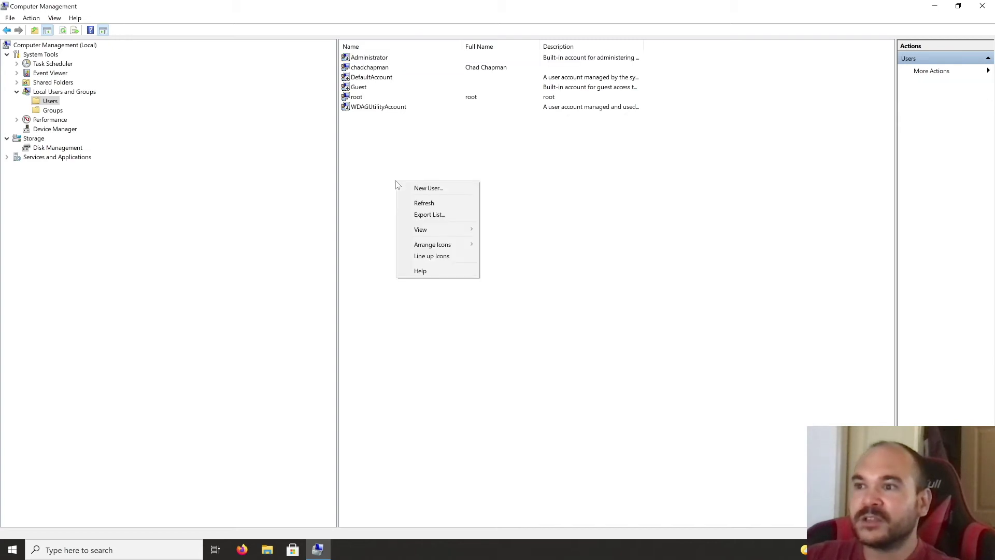
{"action": "left_click", "coordinate": [410, 188]}
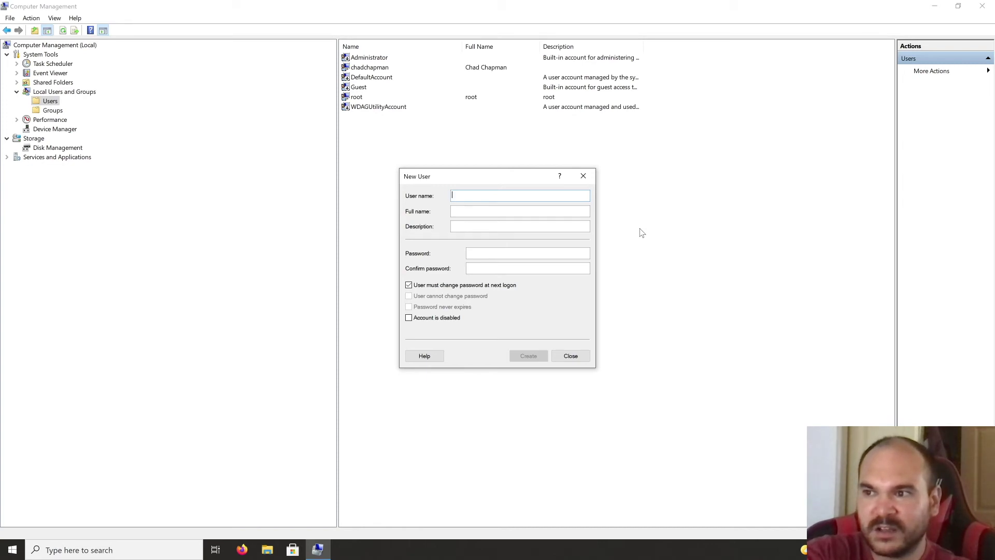
{"action": "type", "text": "family"}
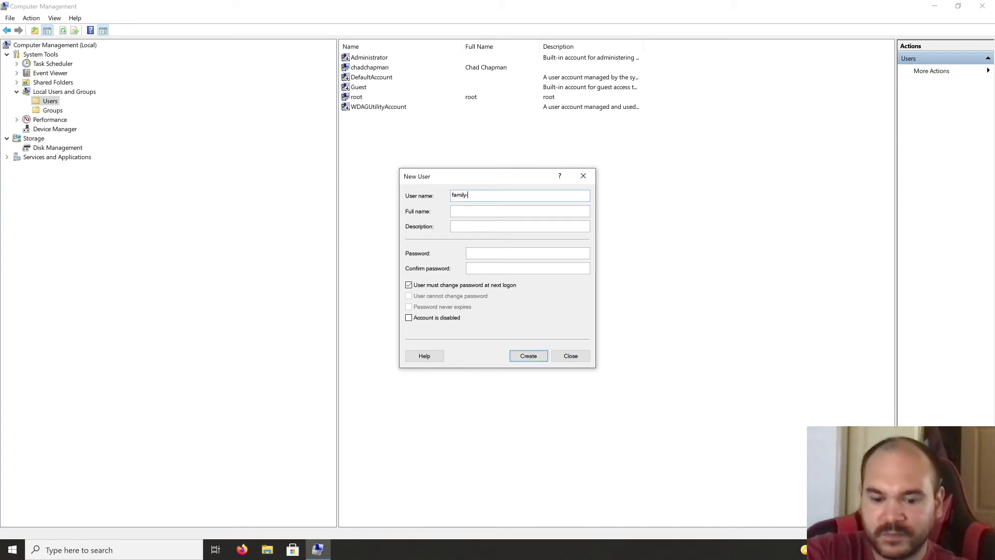
{"action": "type", "text": "-admin"}
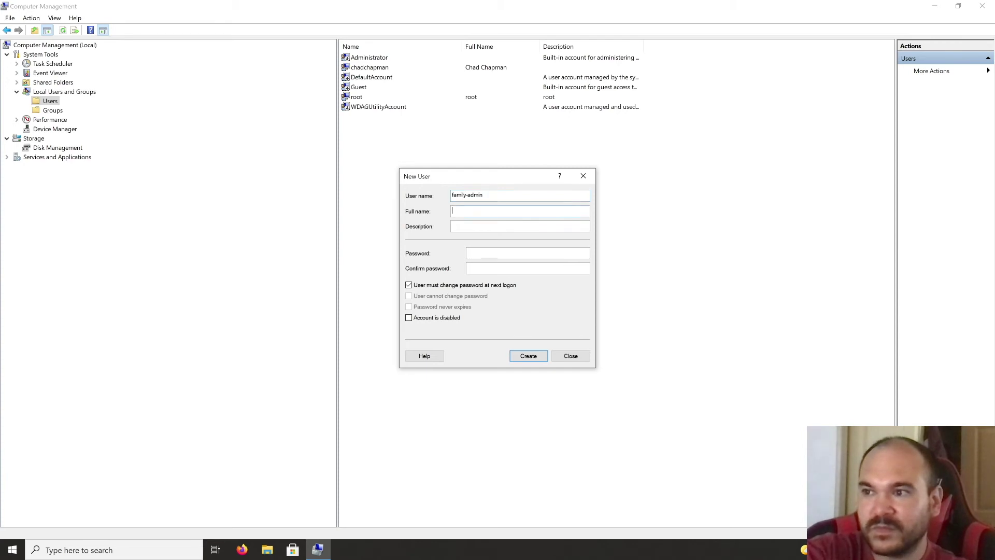
{"action": "type", "text": "family"}
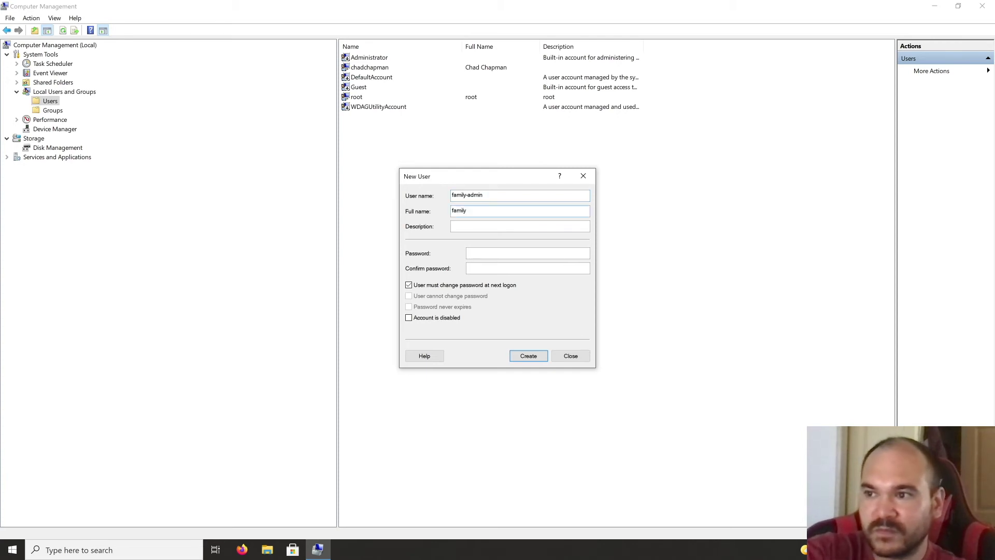
{"action": "type", "text": "-admin"}
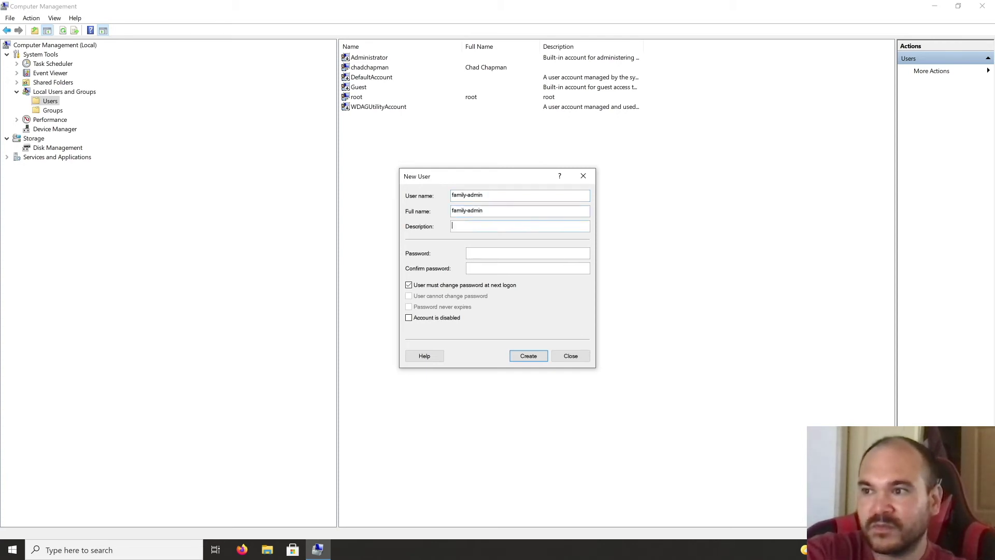
{"action": "type", "text": "admin"}
{"action": "key", "text": "Tab"}
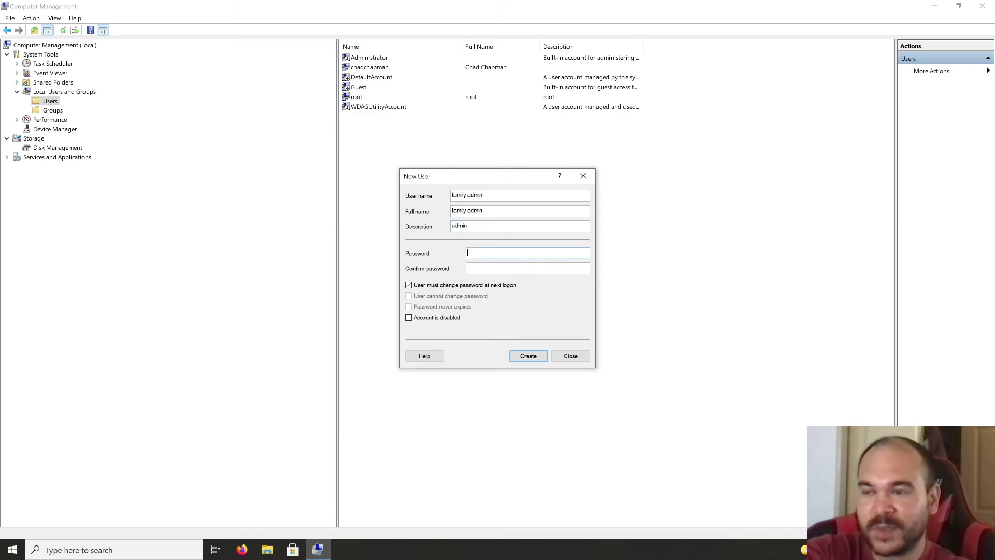
{"action": "type", "text": "***"}
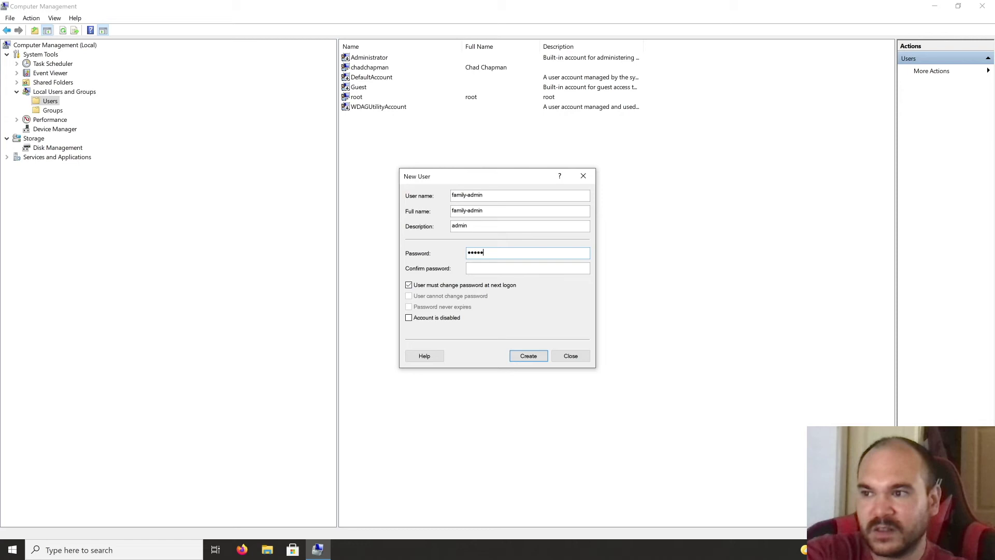
{"action": "key", "text": "Tab"}
{"action": "type", "text": "*****"}
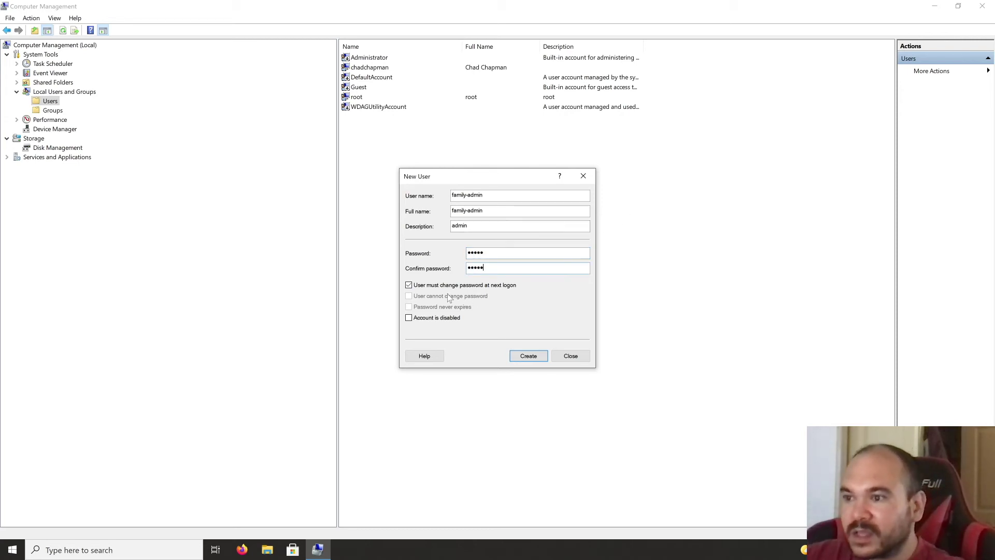
{"action": "left_click", "coordinate": [433, 287]}
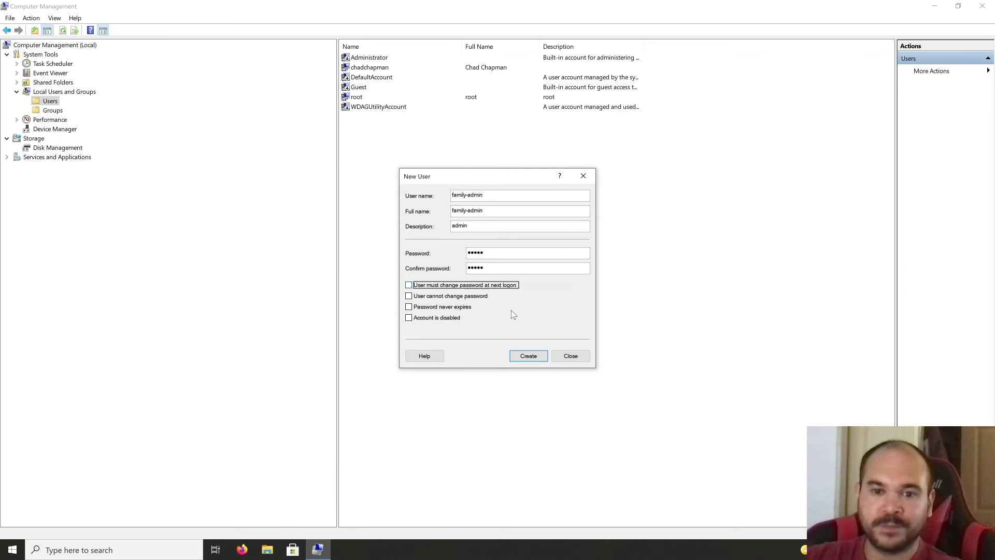
{"action": "left_click", "coordinate": [526, 356]}
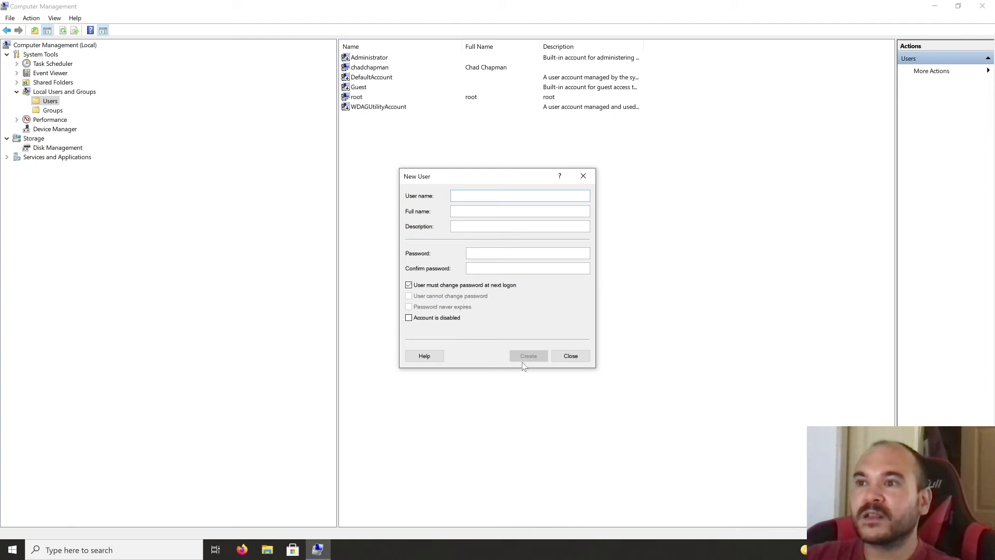
{"action": "left_click", "coordinate": [573, 357]}
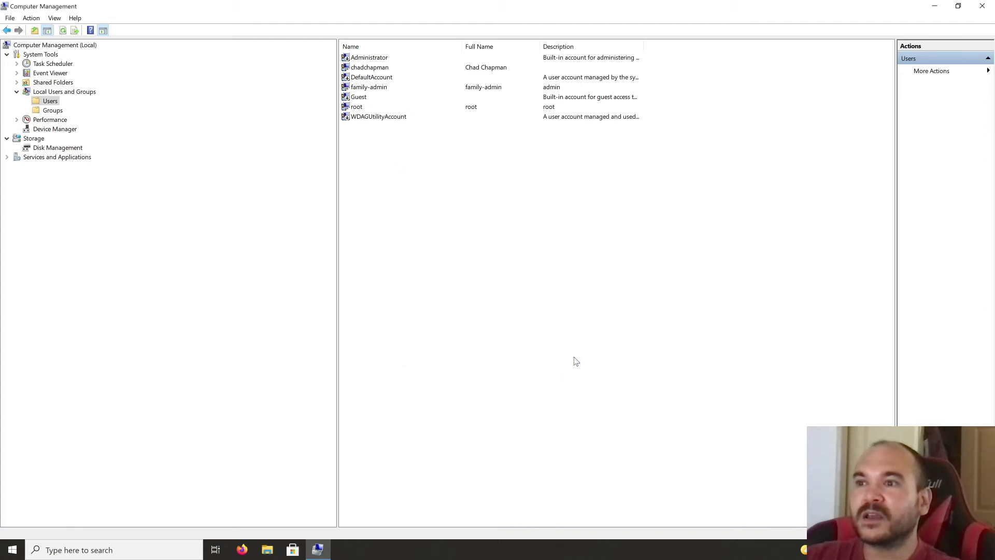
Step: Open family-admin's Properties and view its Member Of tab, which lists only Users
{"action": "left_click", "coordinate": [365, 90]}
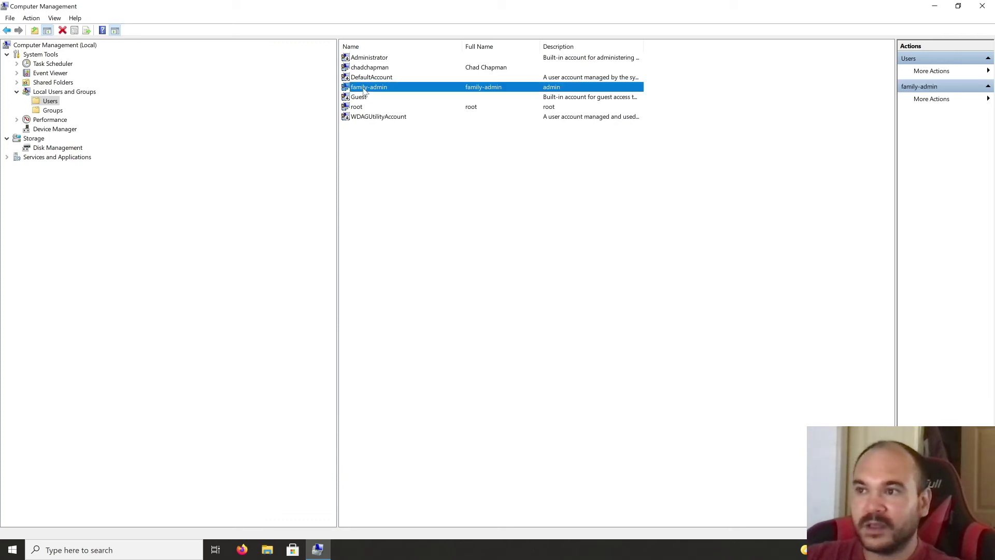
{"action": "right_click", "coordinate": [364, 90]}
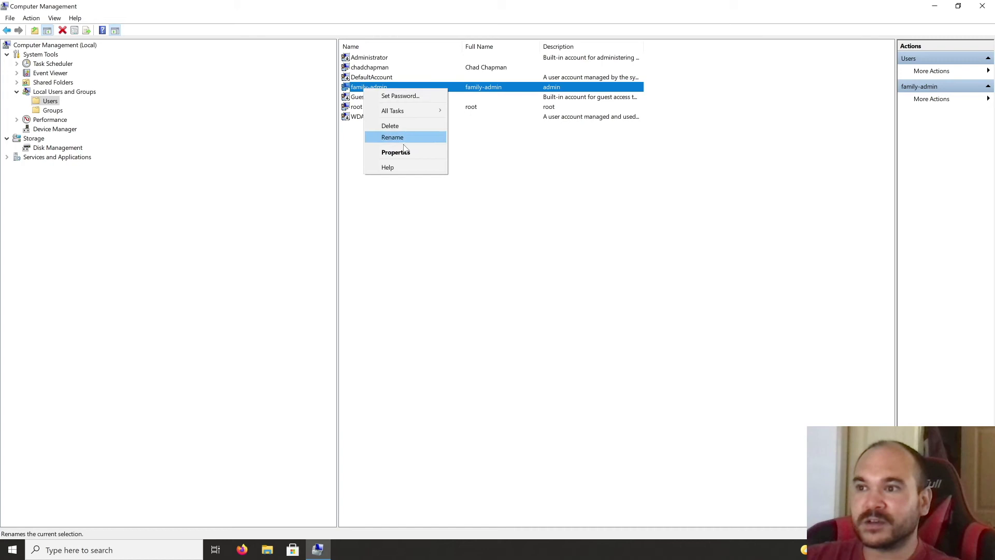
{"action": "left_click", "coordinate": [406, 153]}
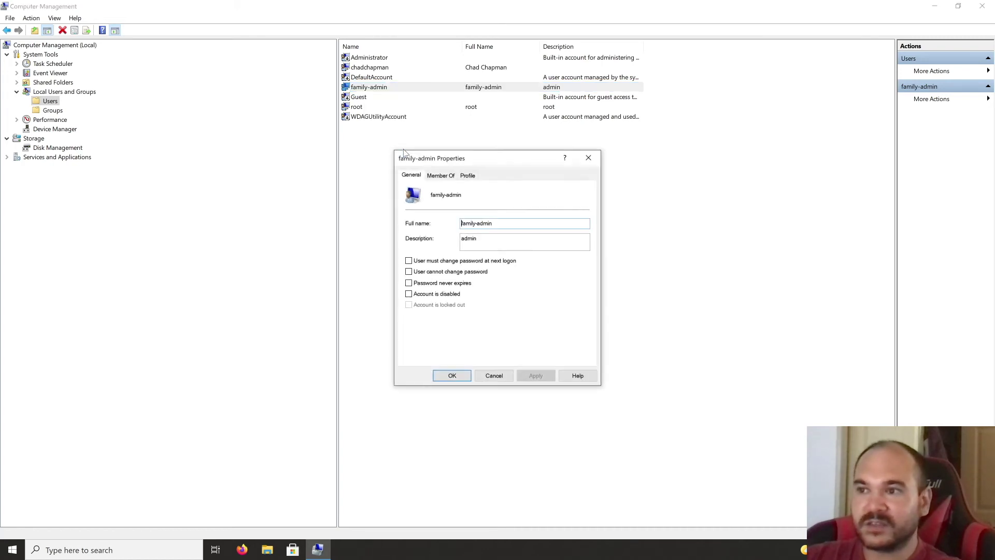
{"action": "left_click", "coordinate": [441, 176]}
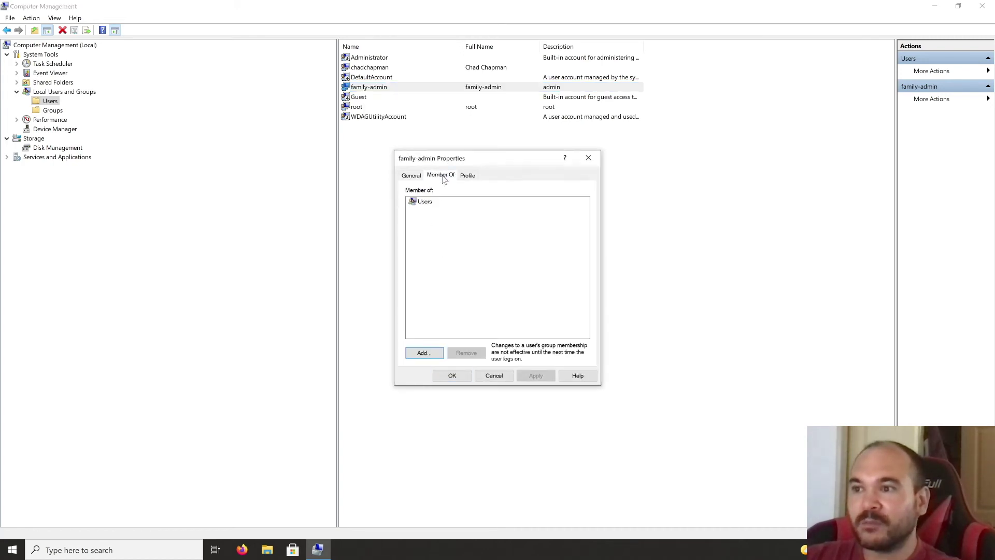
{"action": "left_click", "coordinate": [431, 353]}
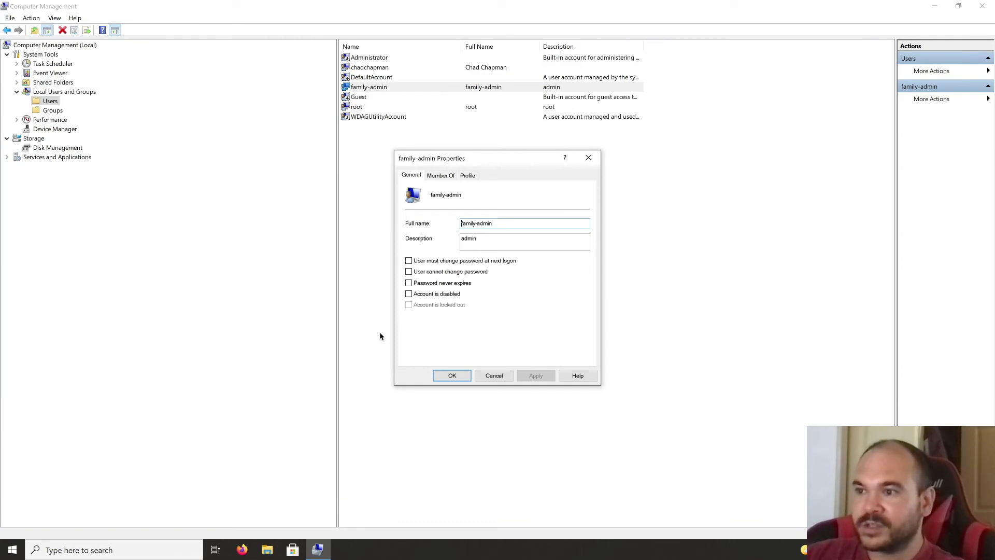
{"action": "left_click", "coordinate": [443, 176]}
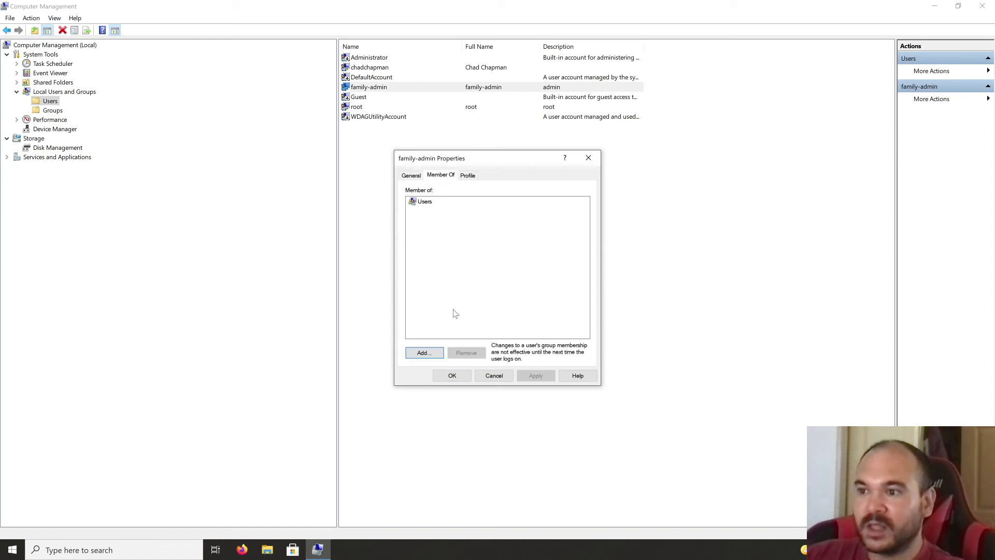
Step: Add family-admin to the Administrators group through Select Groups and apply the change
{"action": "left_click", "coordinate": [423, 353]}
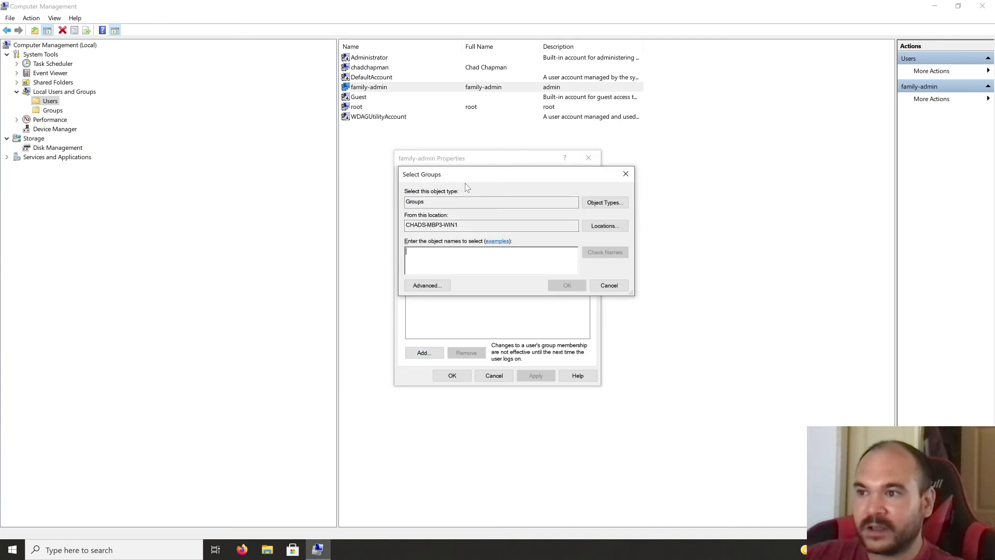
{"action": "left_click_drag", "start_coordinate": [476, 193], "coordinate": [561, 292]}
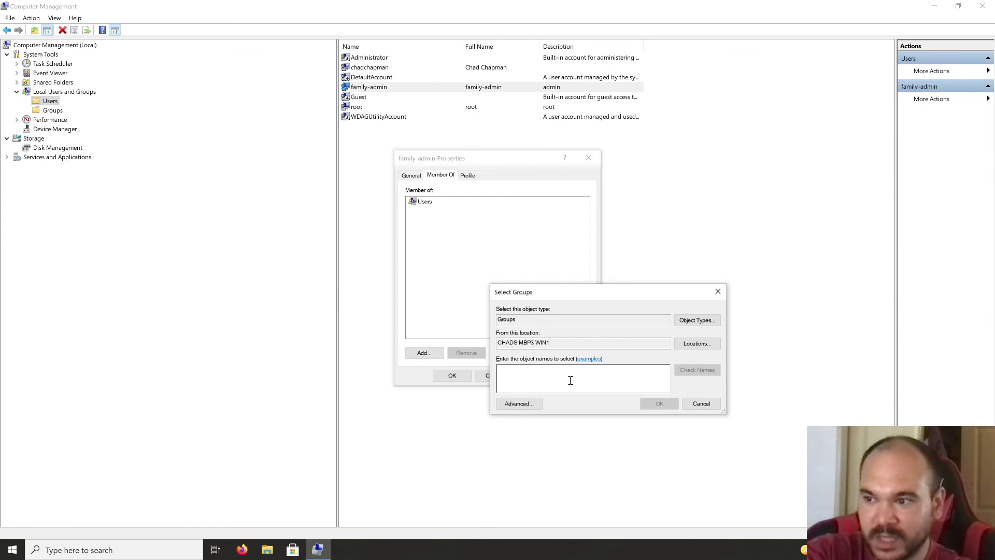
{"action": "type", "text": "ad"}
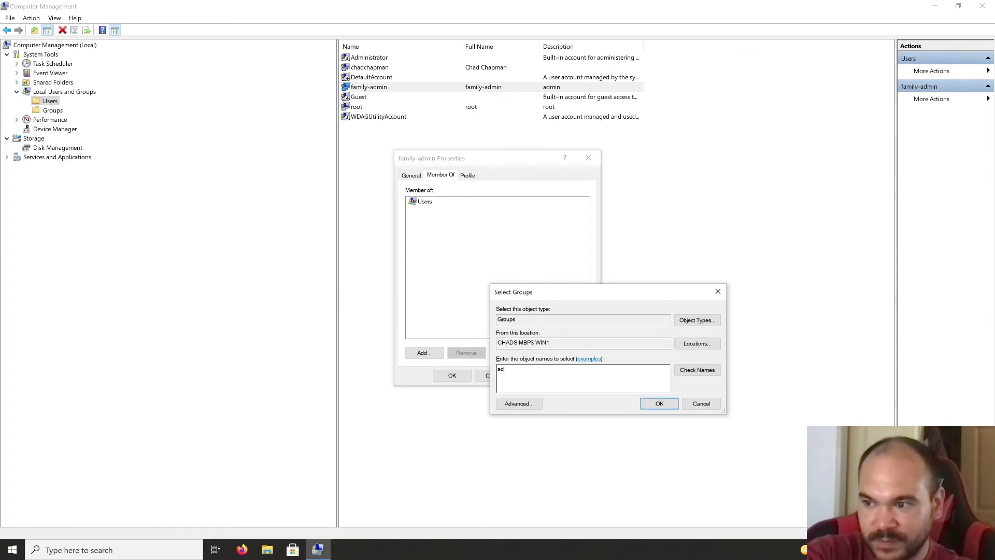
{"action": "type", "text": "ministrat"}
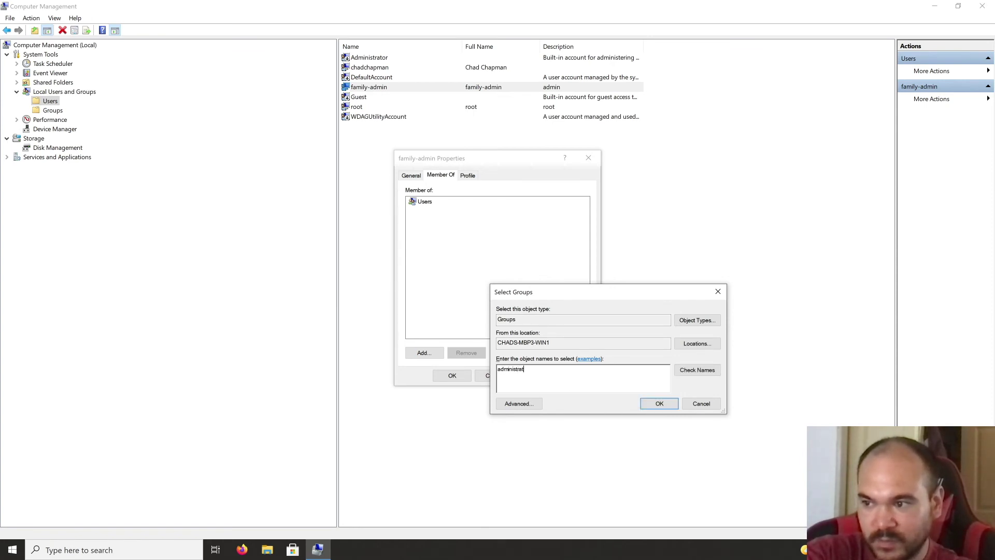
{"action": "type", "text": "ors"}
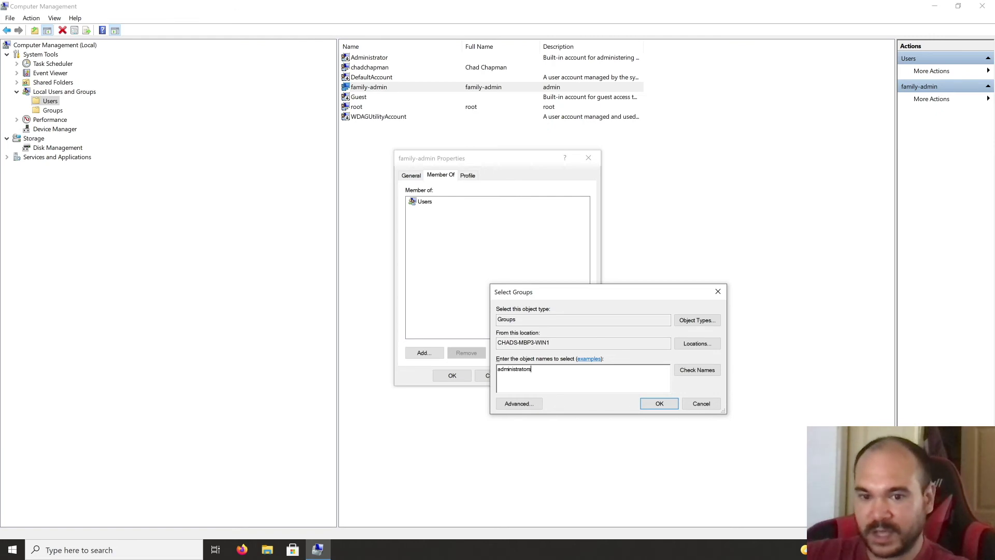
{"action": "left_click", "coordinate": [702, 369]}
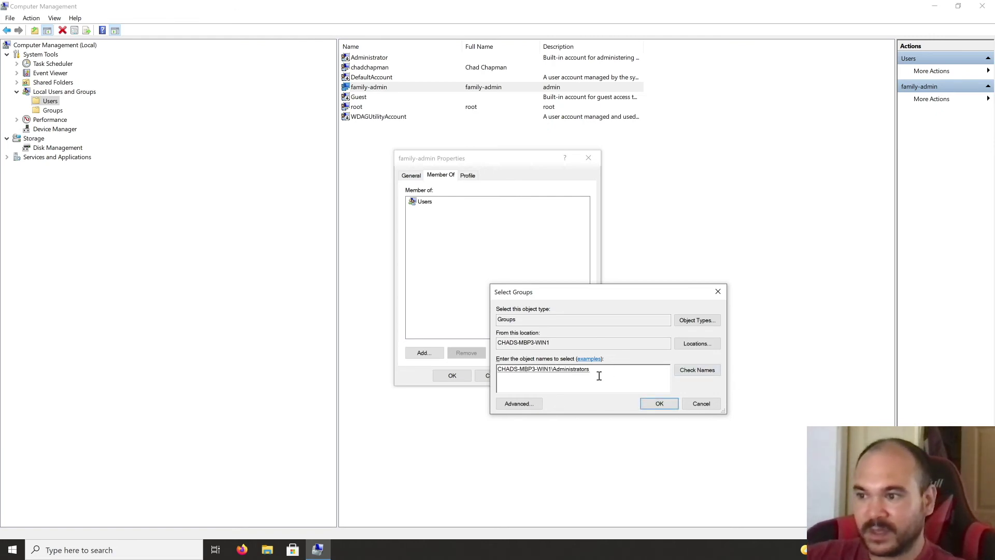
{"action": "left_click", "coordinate": [661, 406]}
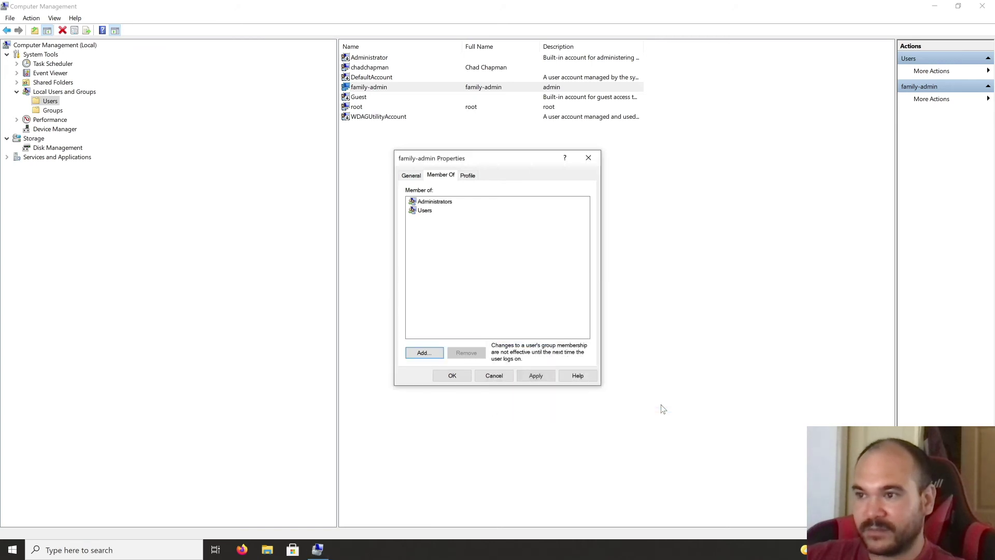
{"action": "left_click", "coordinate": [432, 203]}
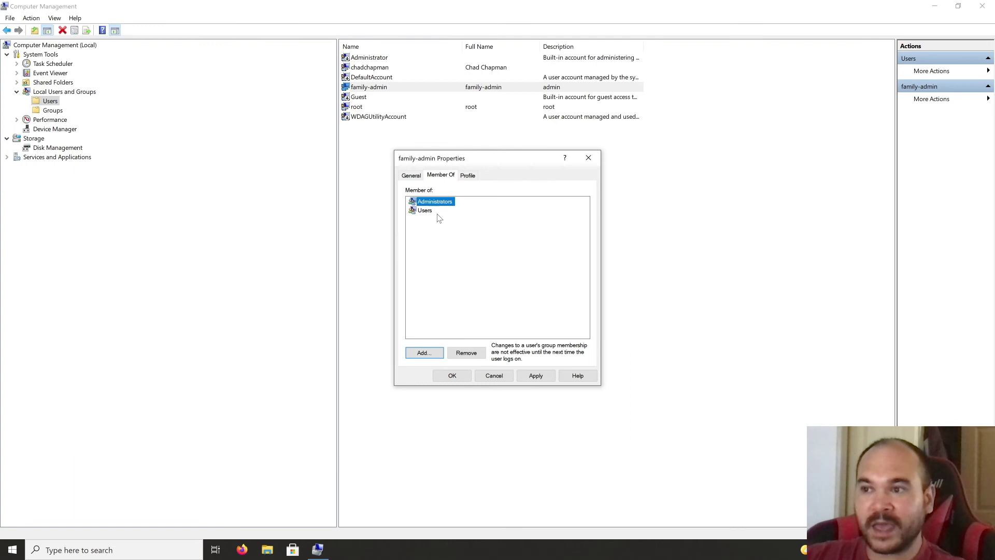
{"action": "left_click", "coordinate": [536, 376]}
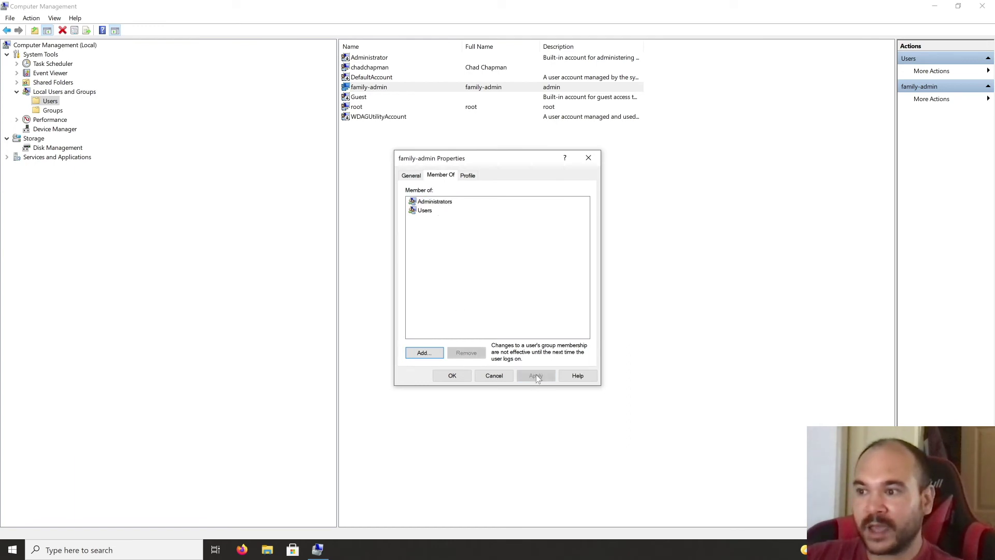
{"action": "left_click", "coordinate": [458, 376]}
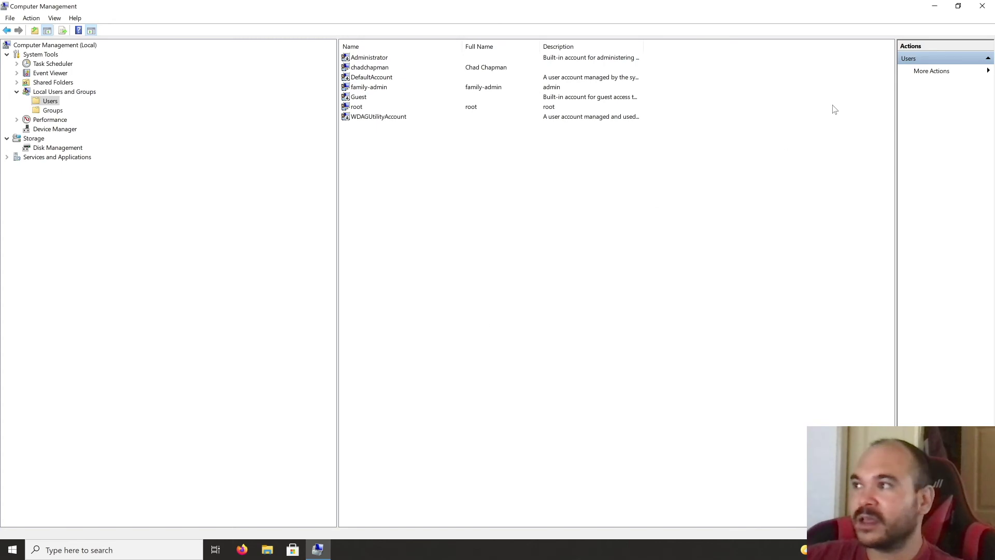
Step: Close Computer Management, sign out, and pick family-admin on the sign-in screen
{"action": "left_click", "coordinate": [981, 11]}
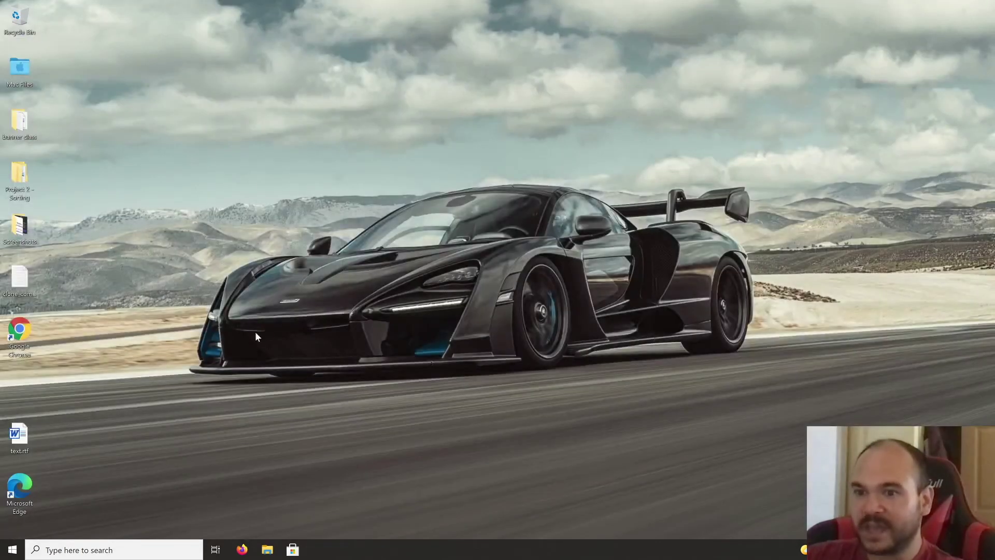
{"action": "left_click", "coordinate": [13, 549]}
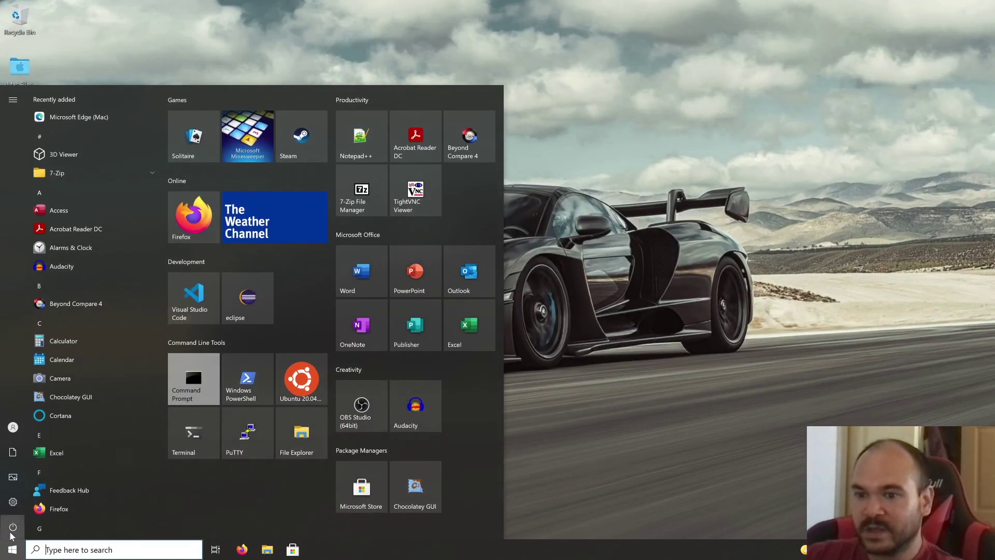
{"action": "left_click", "coordinate": [32, 427]}
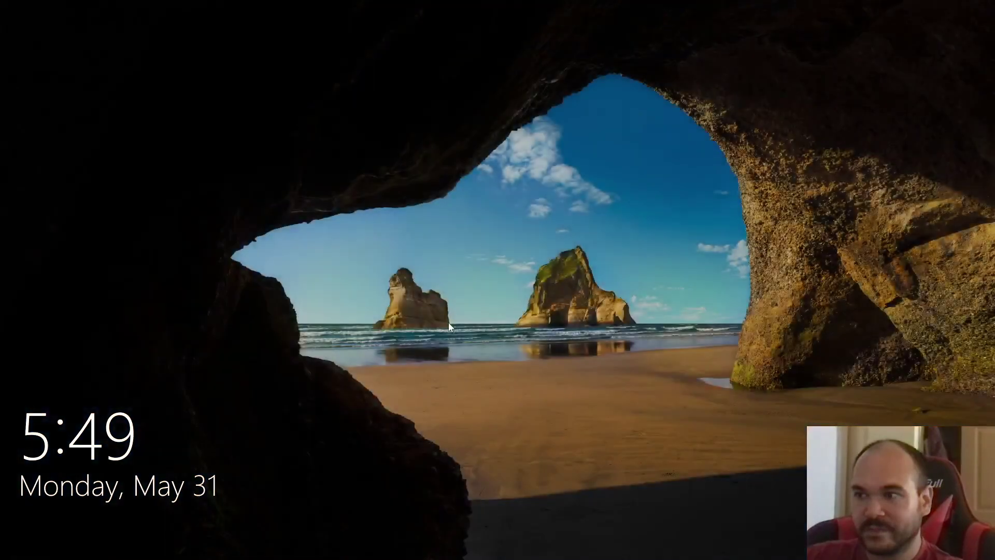
{"action": "left_click", "coordinate": [448, 325]}
{"action": "left_click", "coordinate": [63, 500]}
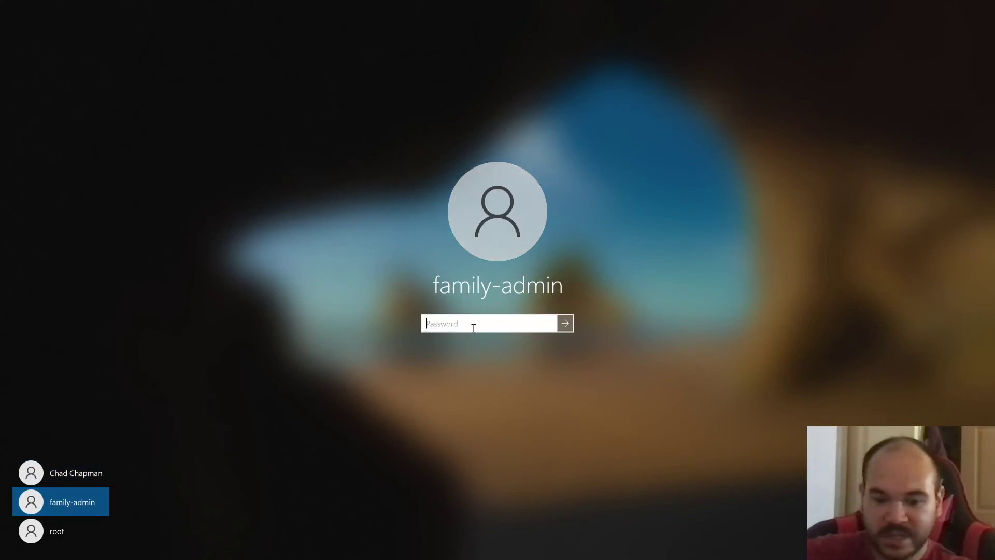
Step: Enter the family-admin password to sign in and reach its desktop
{"action": "type", "text": "*****"}
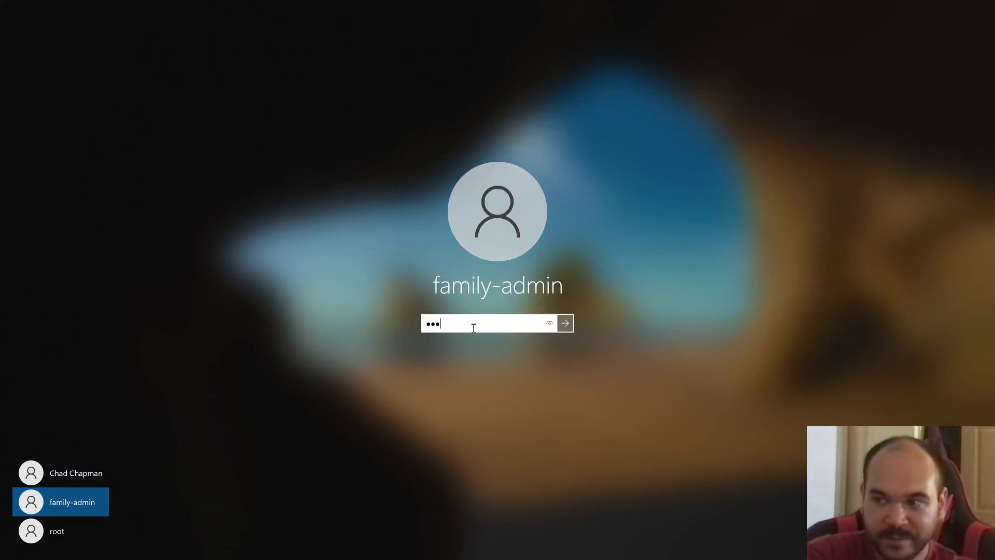
{"action": "key", "text": "Return"}
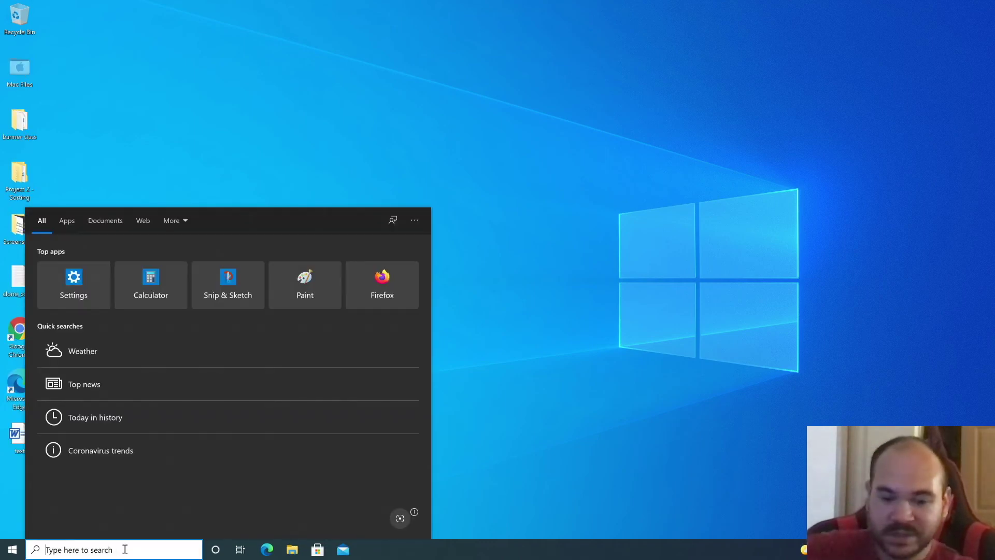
Step: Launch Computer Management from search and show the Local Users and Groups > Users list
{"action": "type", "text": "com"}
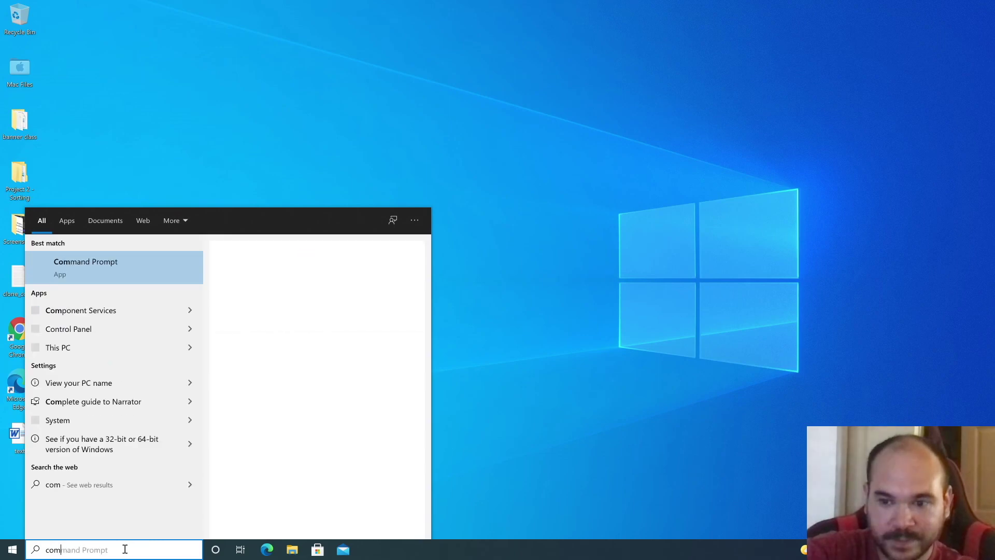
{"action": "type", "text": "puter manage"}
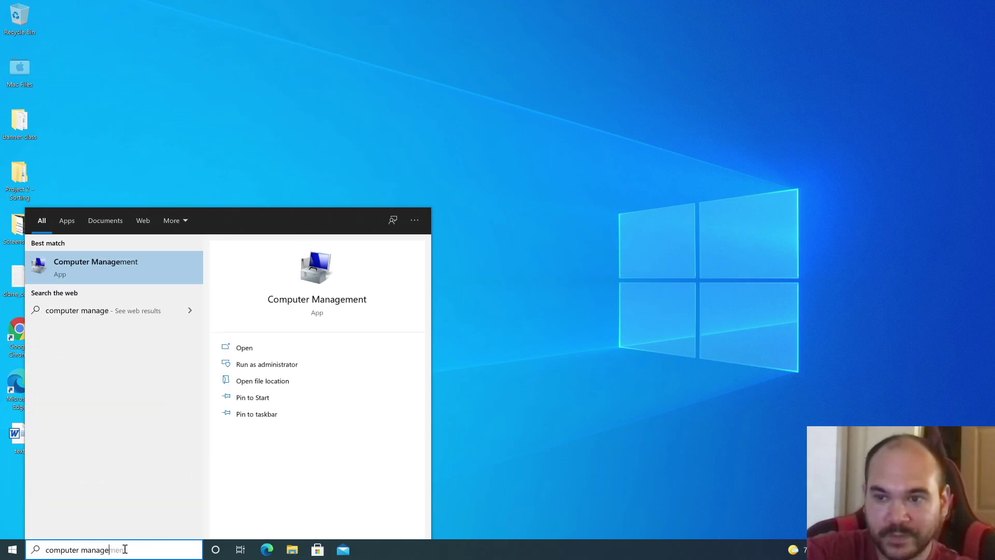
{"action": "key", "text": "Return"}
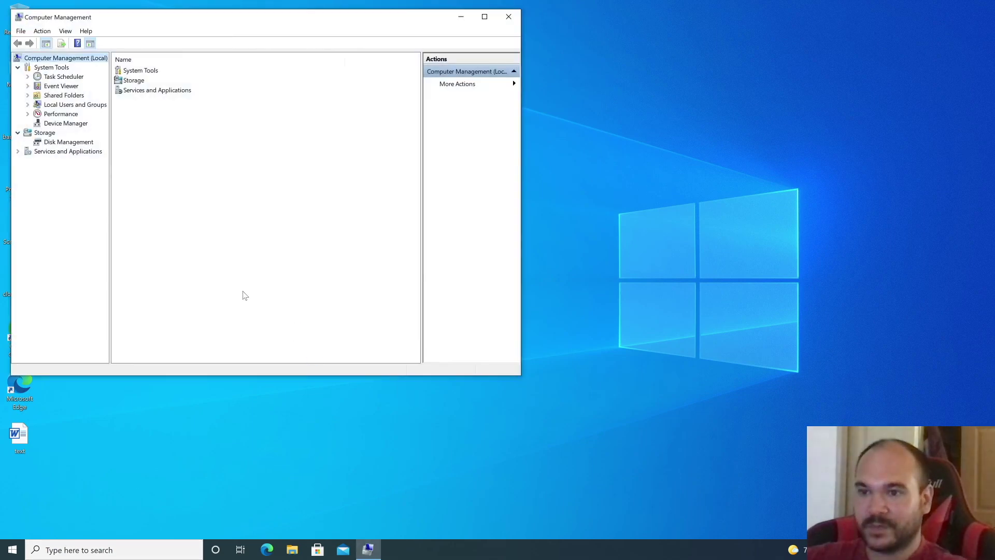
{"action": "left_click", "coordinate": [51, 105]}
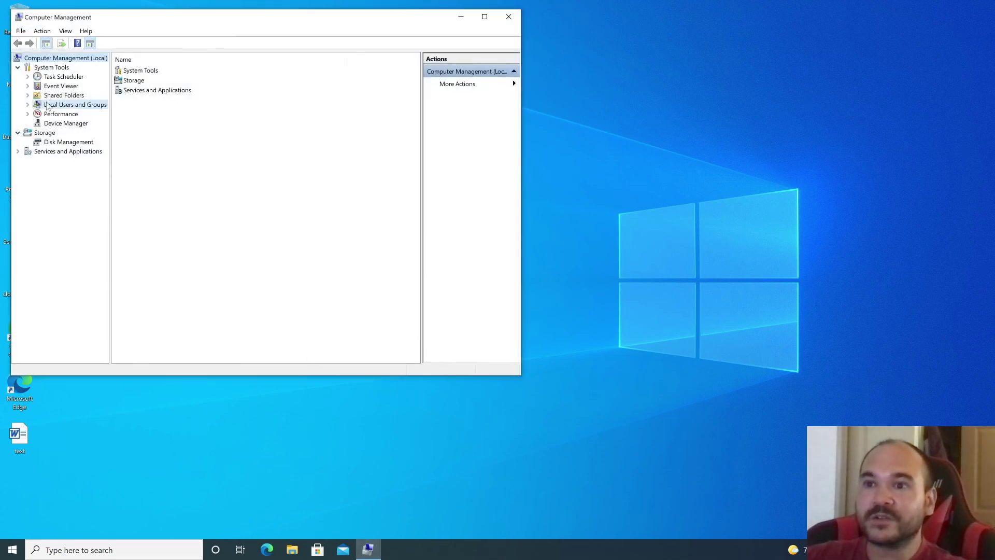
{"action": "left_click", "coordinate": [27, 104]}
{"action": "left_click", "coordinate": [57, 114]}
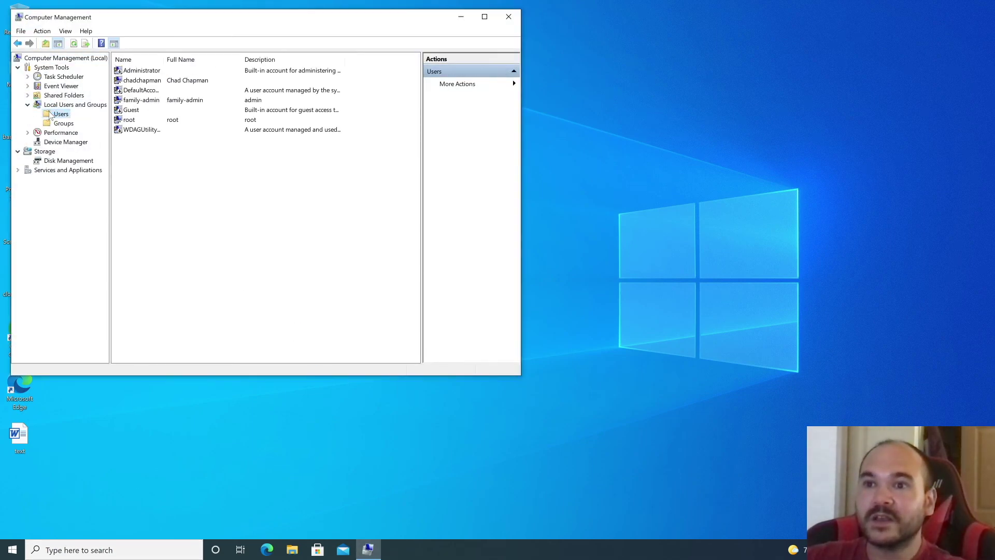
{"action": "left_click_drag", "start_coordinate": [166, 59], "coordinate": [299, 69]}
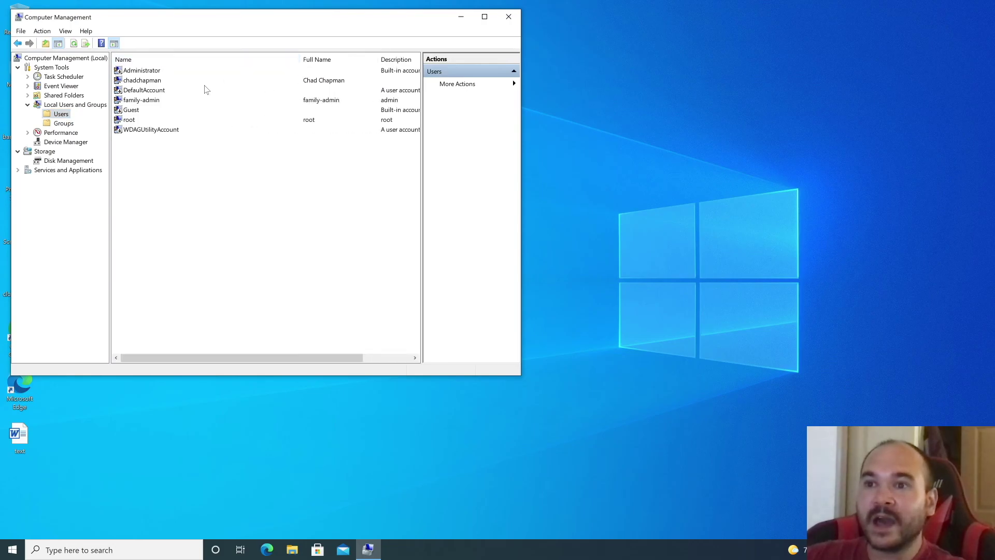
Step: Open the Properties of the original user account
{"action": "right_click", "coordinate": [151, 82]}
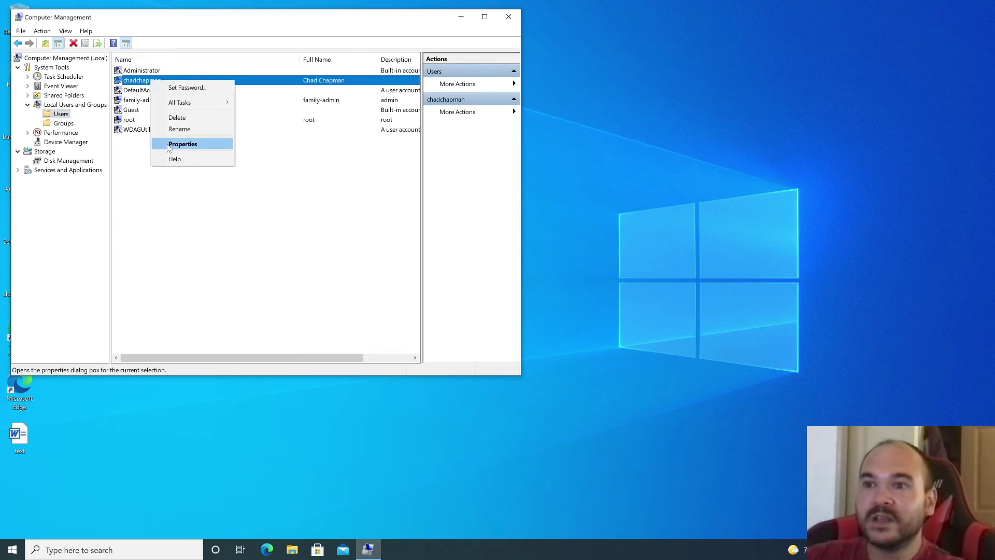
{"action": "left_click", "coordinate": [258, 262]}
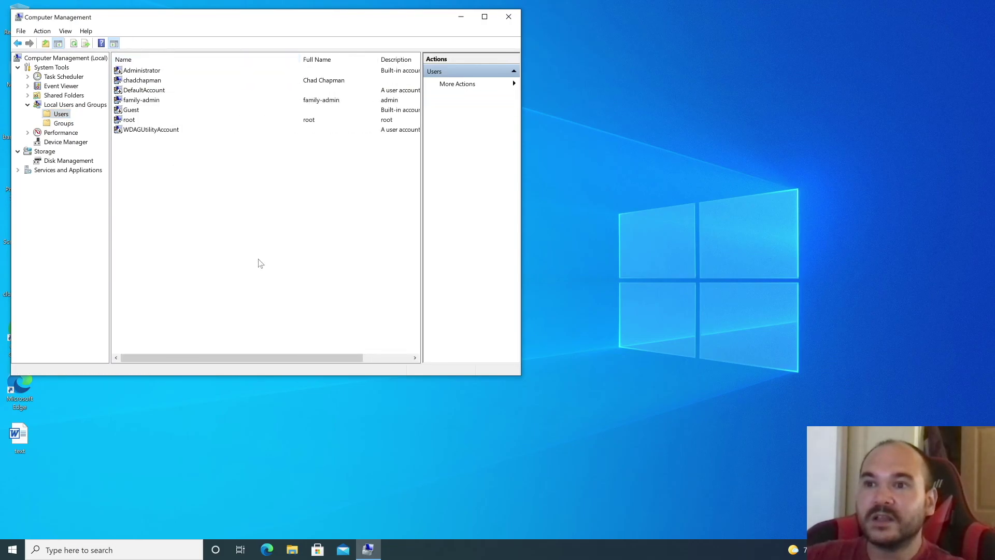
{"action": "left_click", "coordinate": [142, 82]}
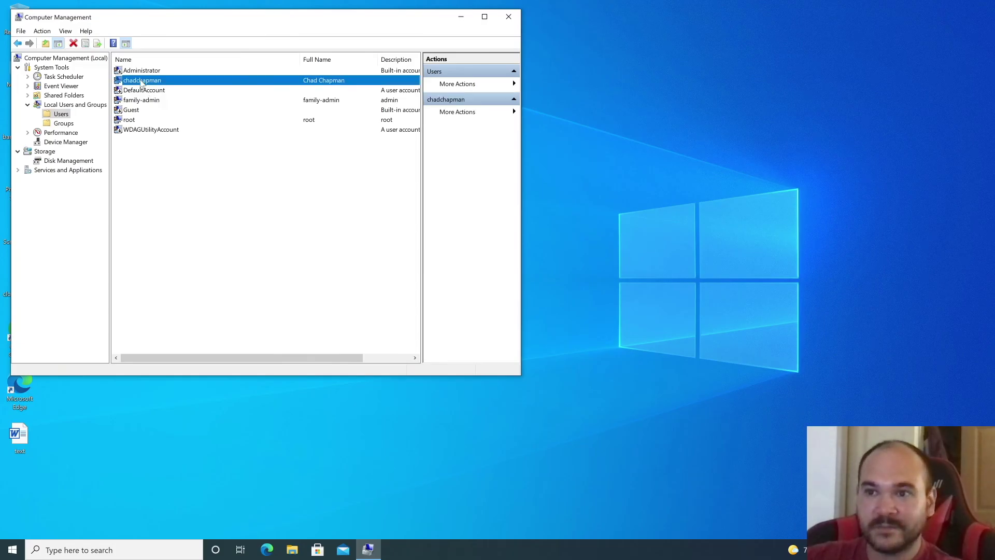
{"action": "right_click", "coordinate": [142, 83]}
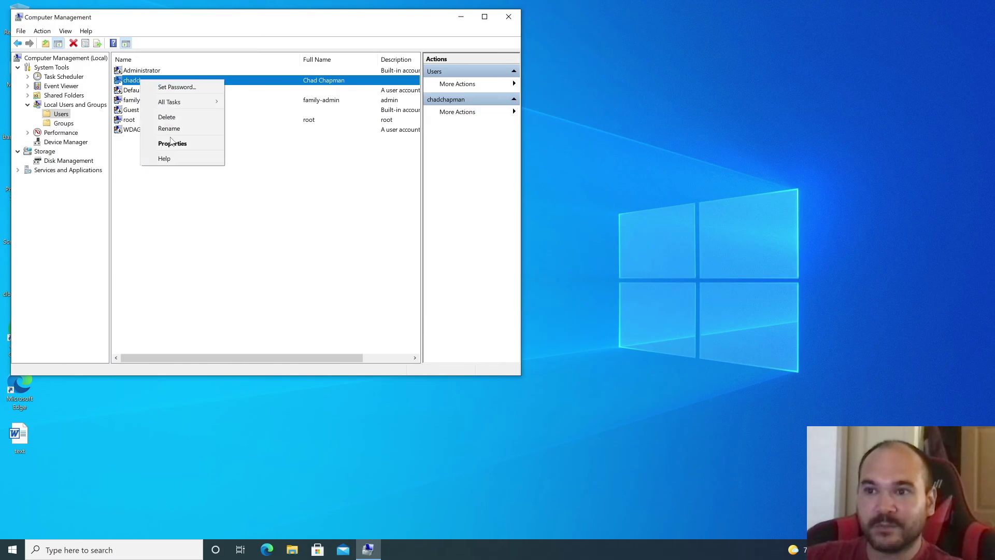
{"action": "left_click", "coordinate": [171, 142]}
Step: Remove the original account from Administrators, save the change, and close Computer Management
{"action": "left_click", "coordinate": [209, 100]}
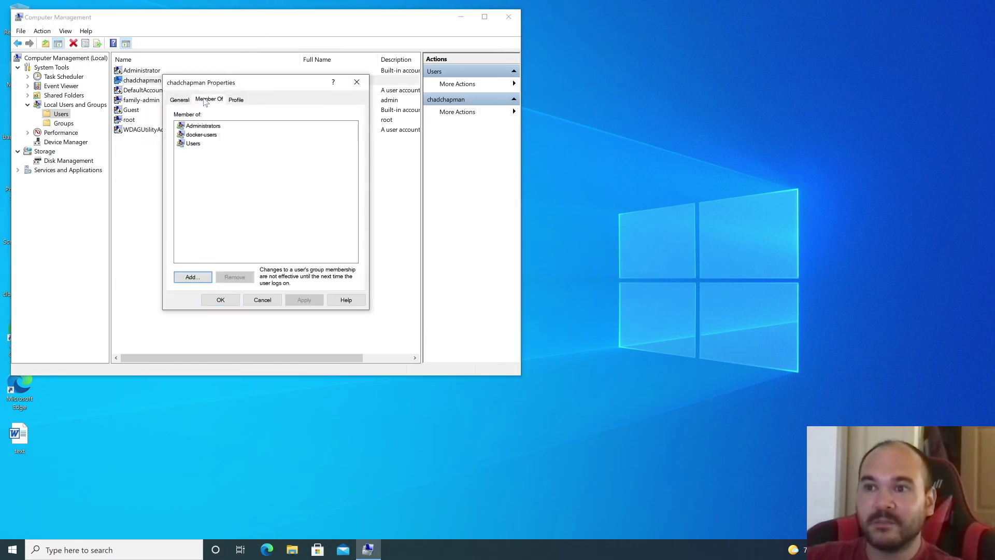
{"action": "left_click", "coordinate": [207, 126]}
{"action": "left_click", "coordinate": [235, 277]}
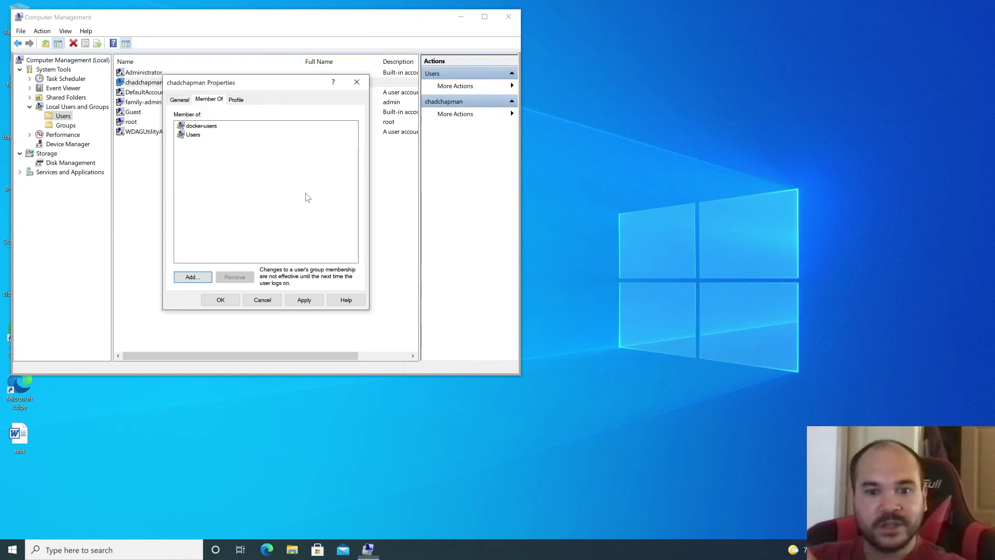
{"action": "left_click", "coordinate": [305, 300]}
{"action": "left_click", "coordinate": [221, 300]}
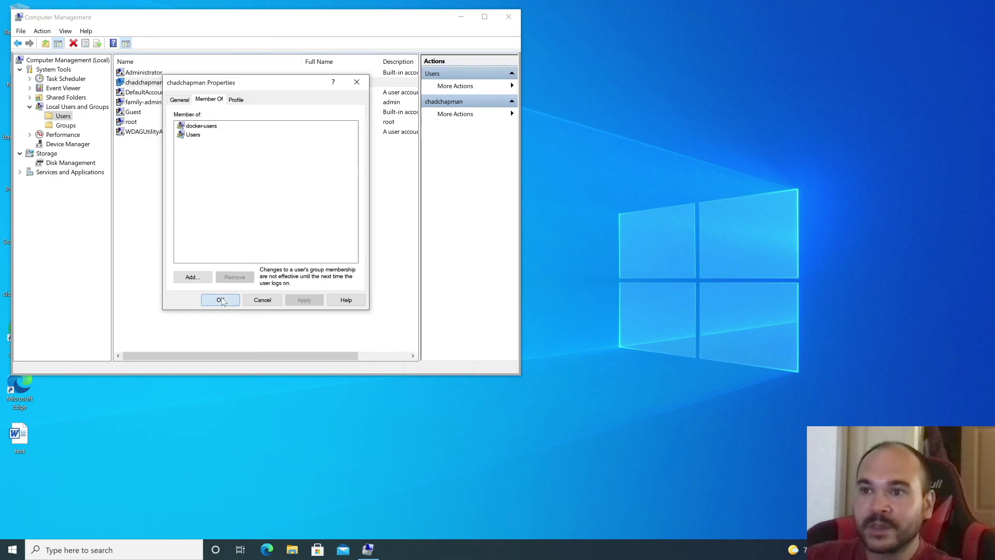
{"action": "left_click", "coordinate": [508, 17]}
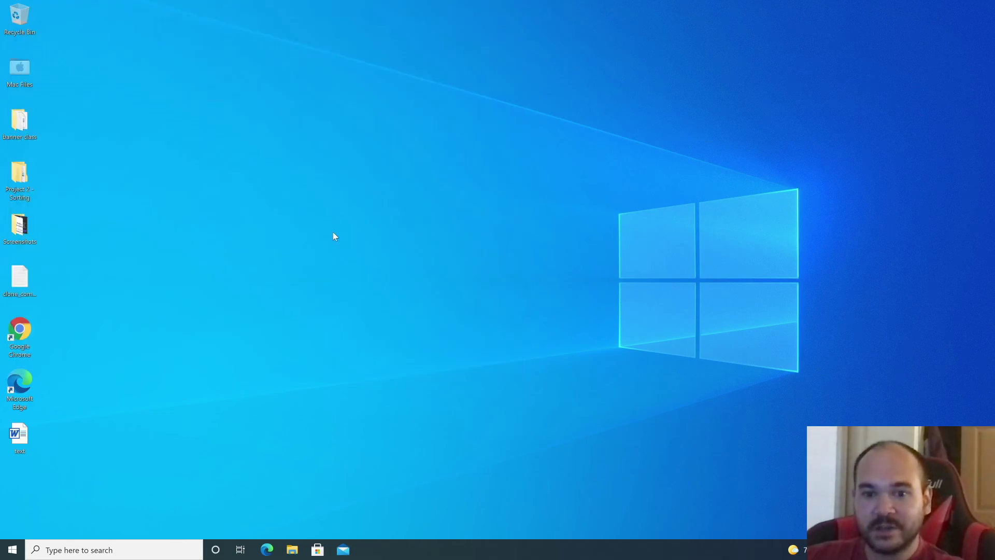